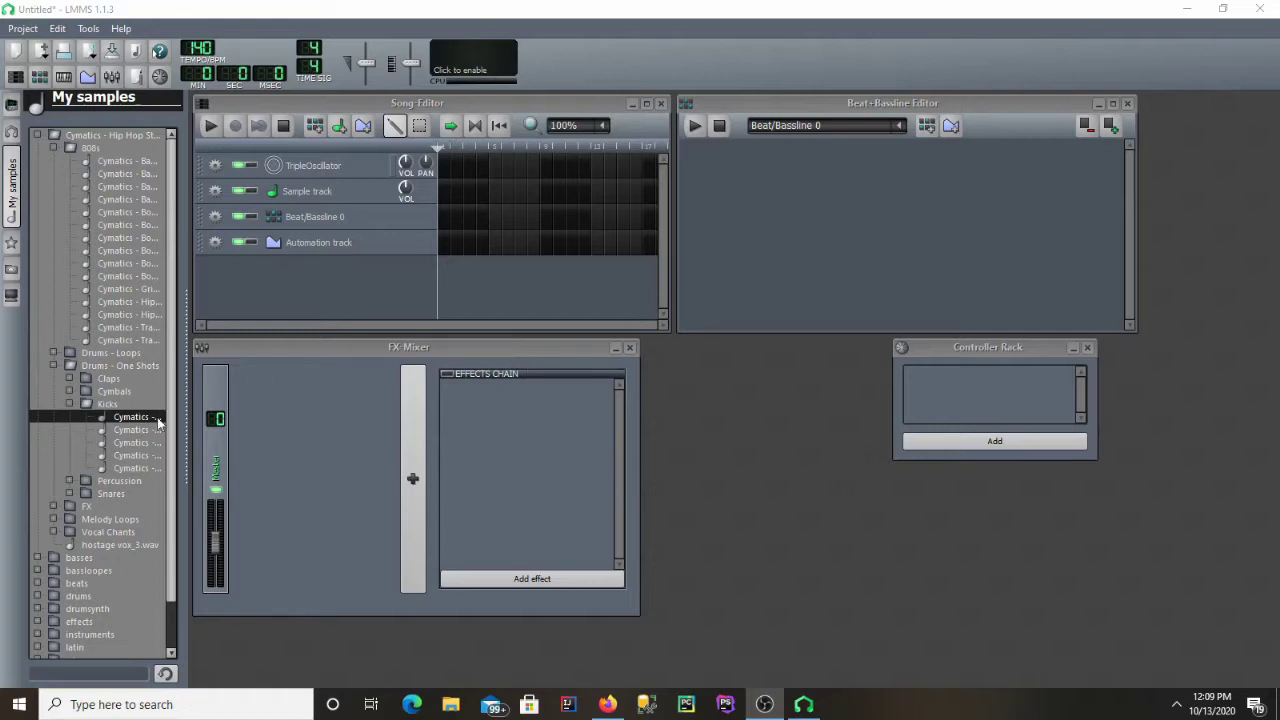
Add the Cymatics Grime Kick 2 and Boomin 808 12 samples as tracks in the Beat+Bassline Editor
left_click_drag(133, 416, 762, 223)
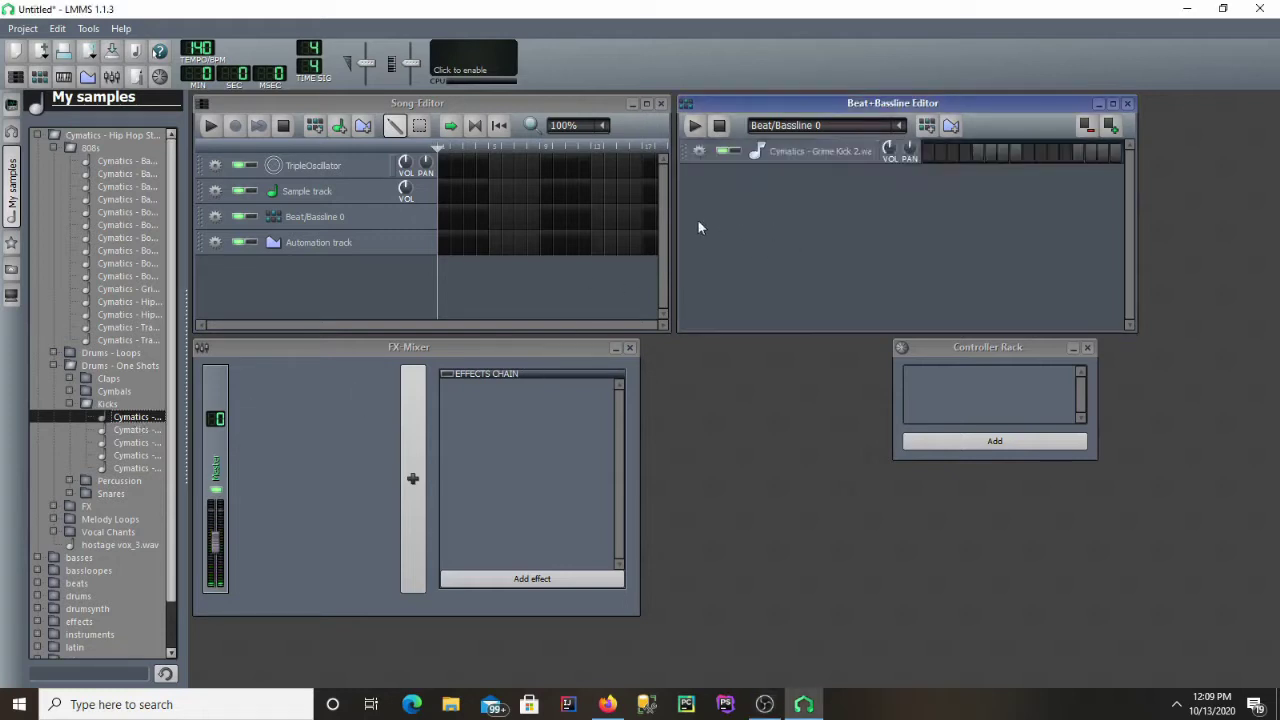
left_click(148, 226)
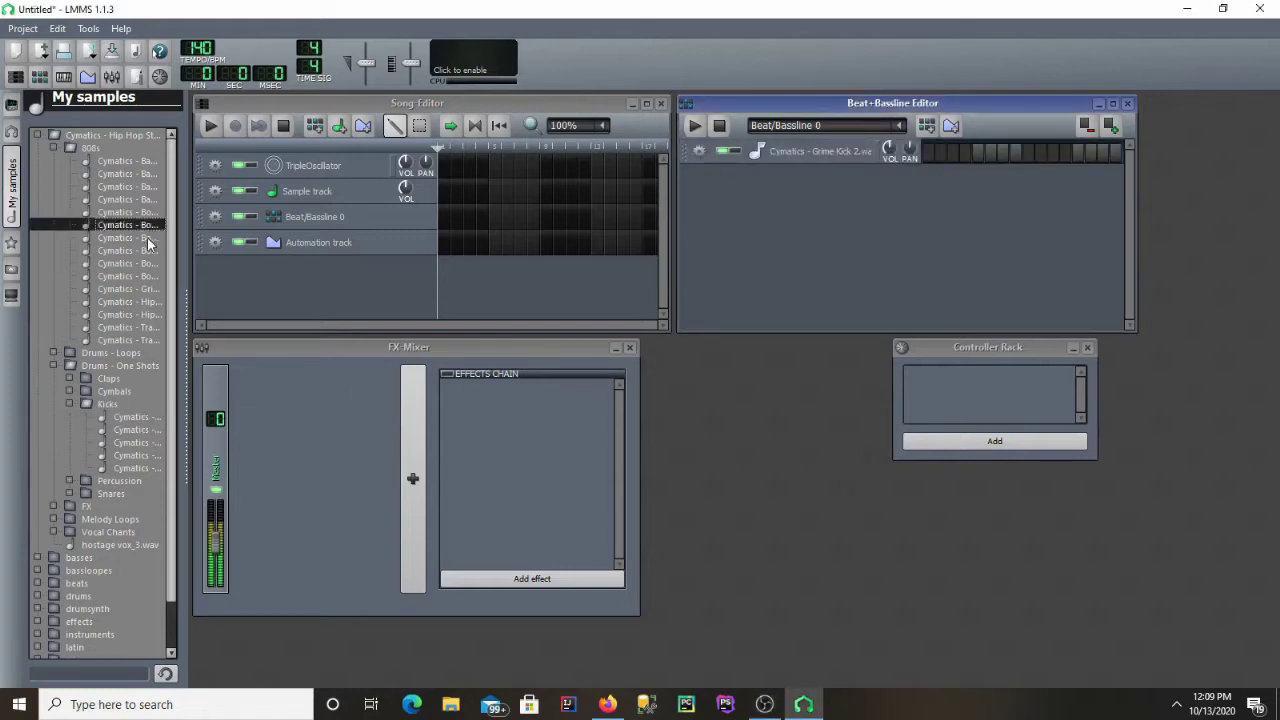
left_click(143, 238)
left_click(140, 226)
left_click_drag(838, 252, 838, 253)
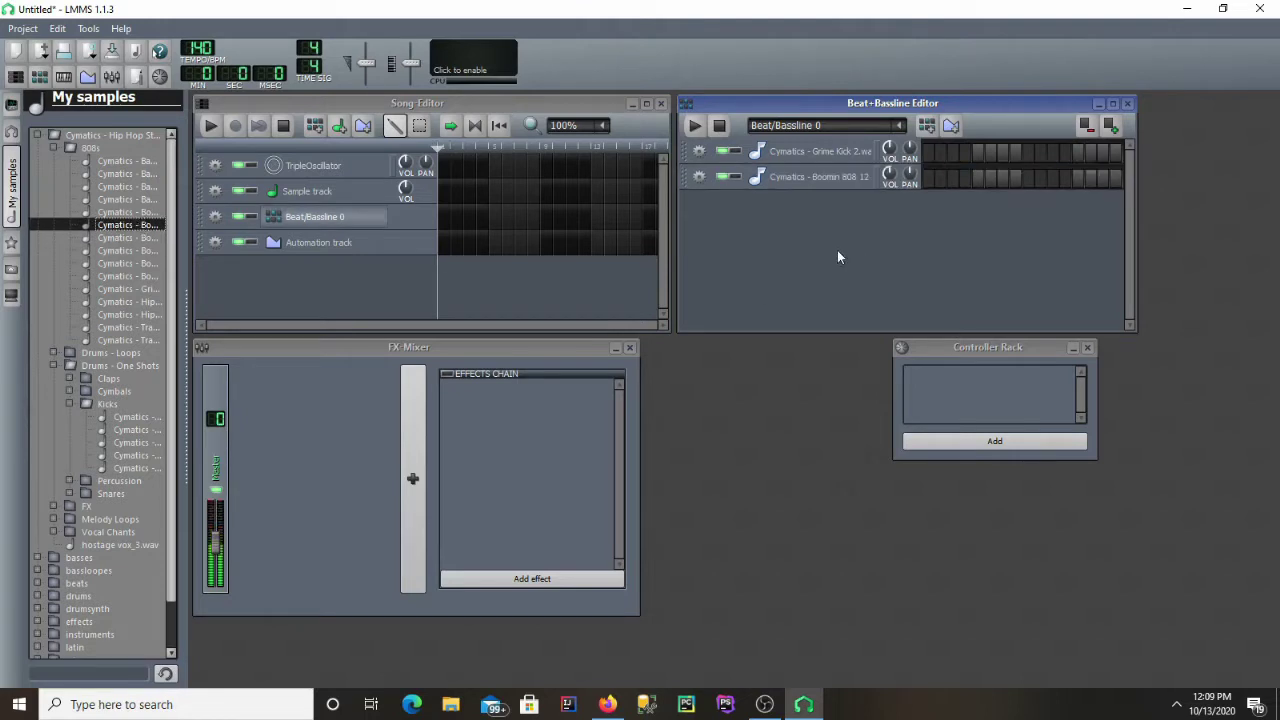
Place hits on steps 1 and 9 of both the kick and the 808 tracks
left_click(928, 153)
left_click(928, 178)
left_click(1028, 153)
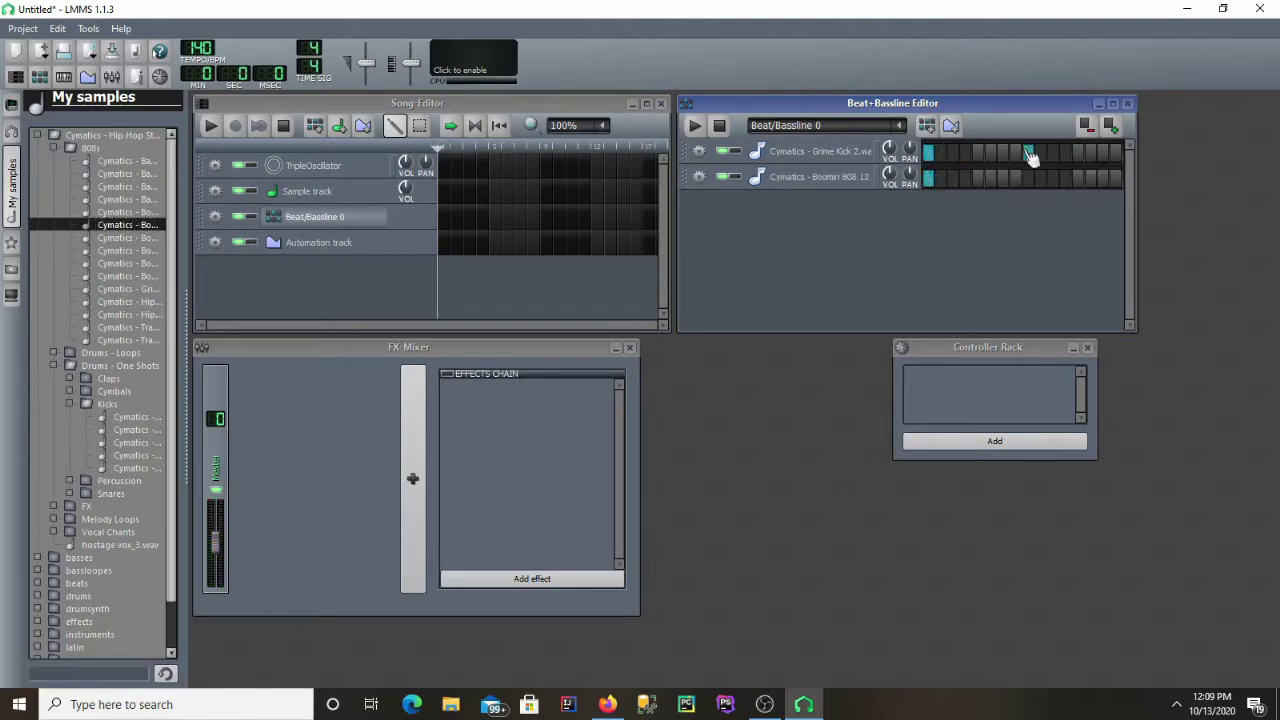
left_click(1028, 178)
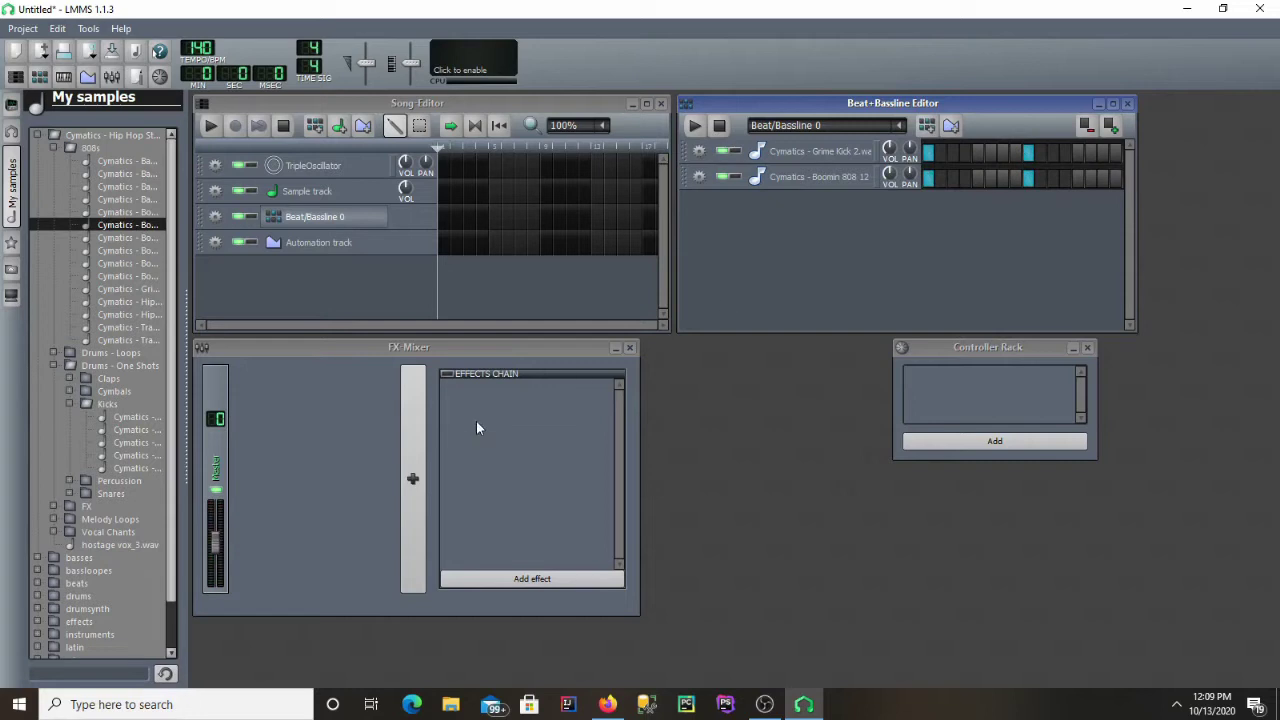
Add two FX-Mixer channels and route the Boomin 808 track to channel 1 and the Grime Kick track to channel 2
left_click(414, 477)
left_click(414, 476)
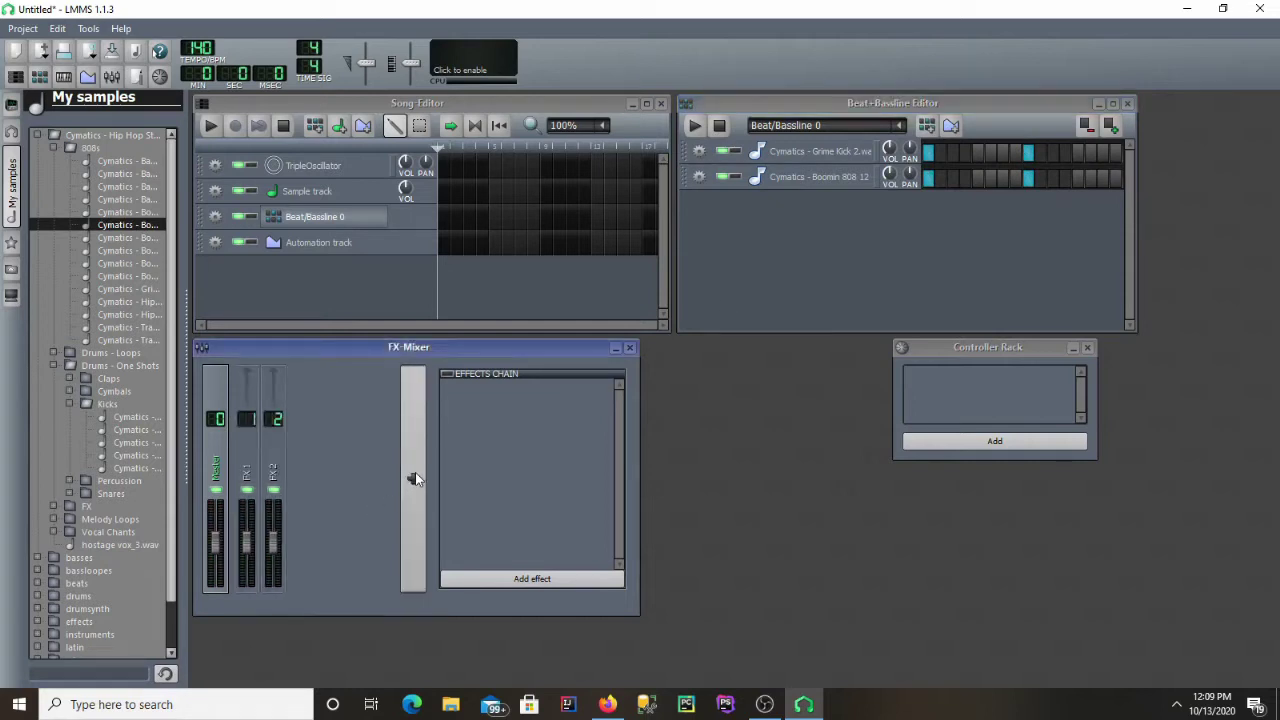
left_click(836, 155)
left_click(836, 178)
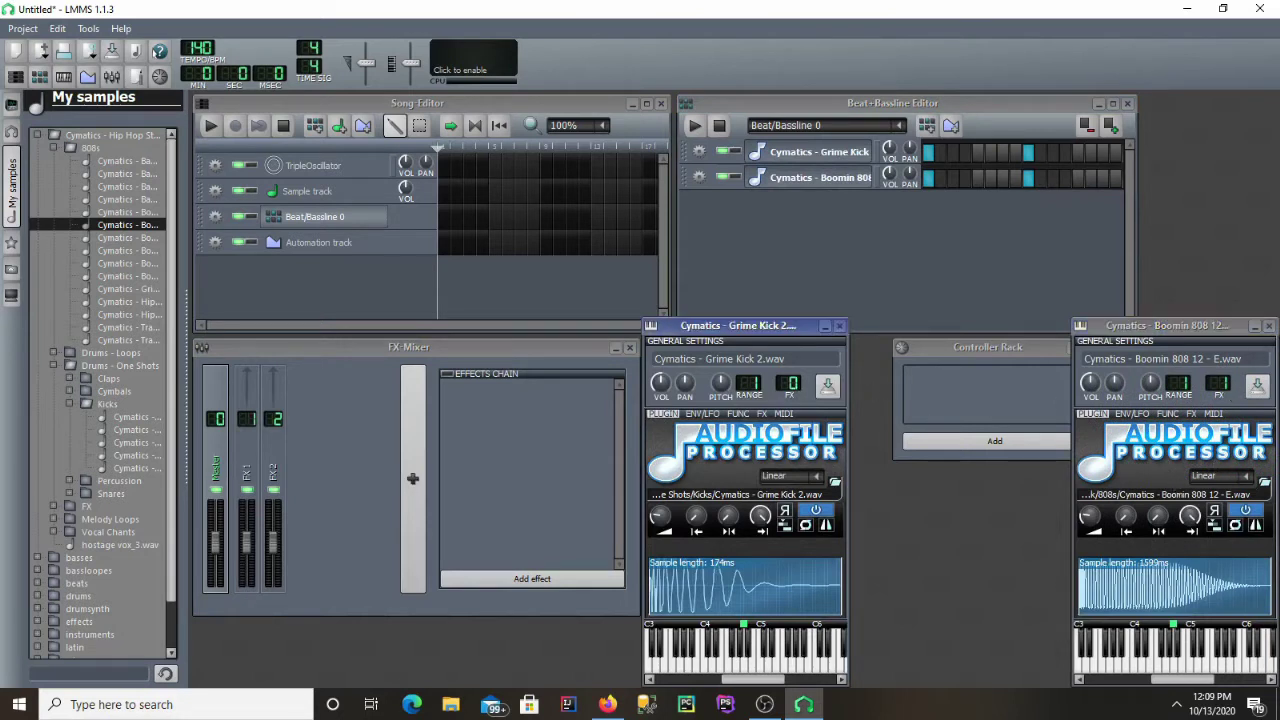
Rename FX-Mixer channel 1 as 808 and channel 2 as kick
right_click(250, 467)
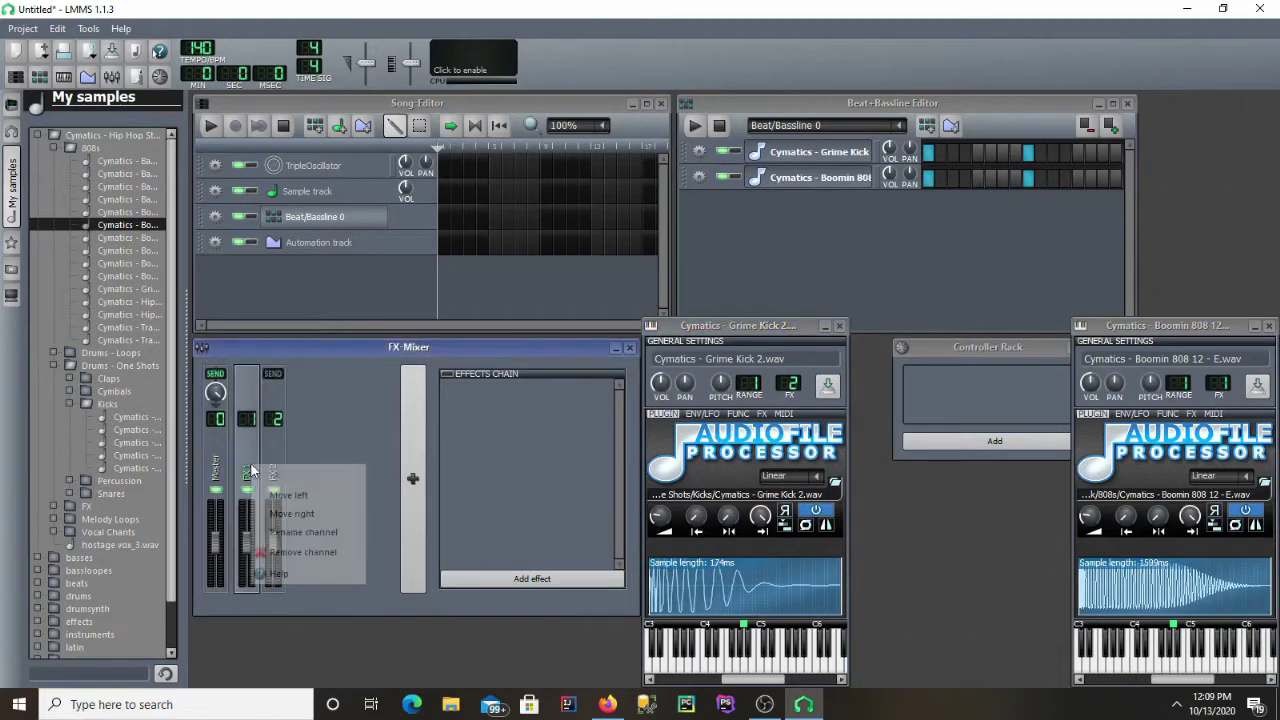
left_click(315, 530)
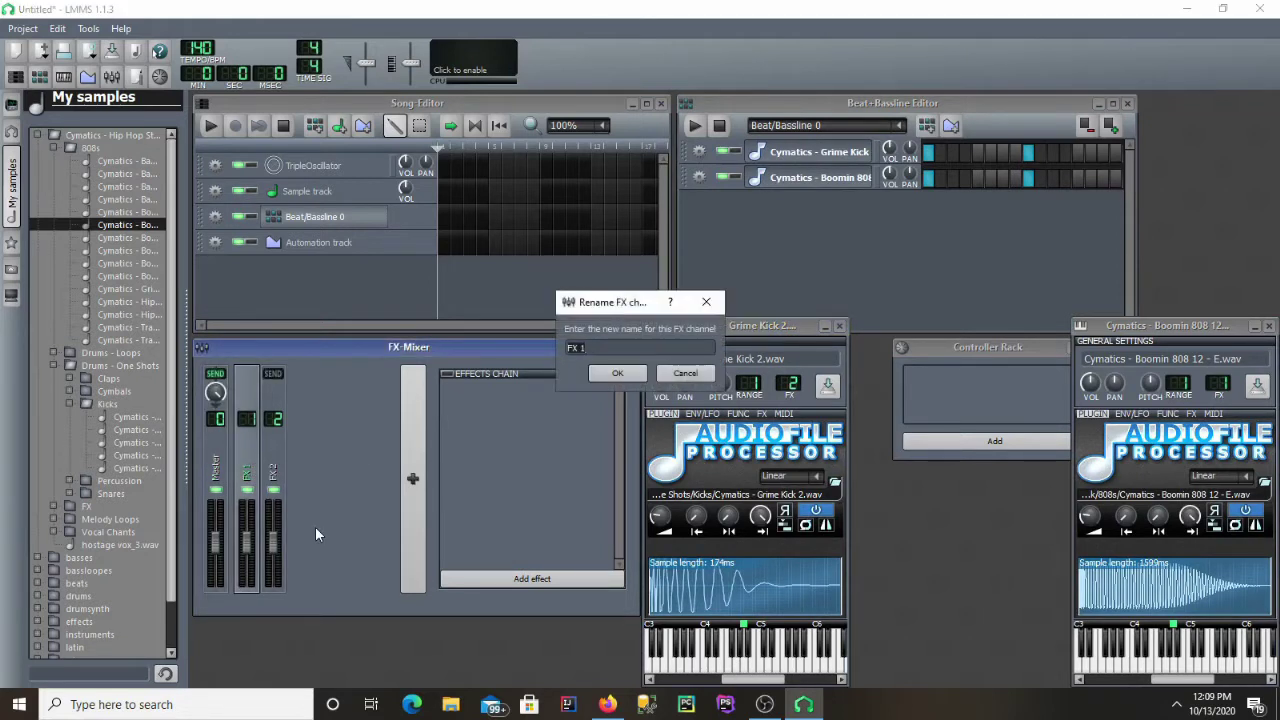
type("808")
key("Return")
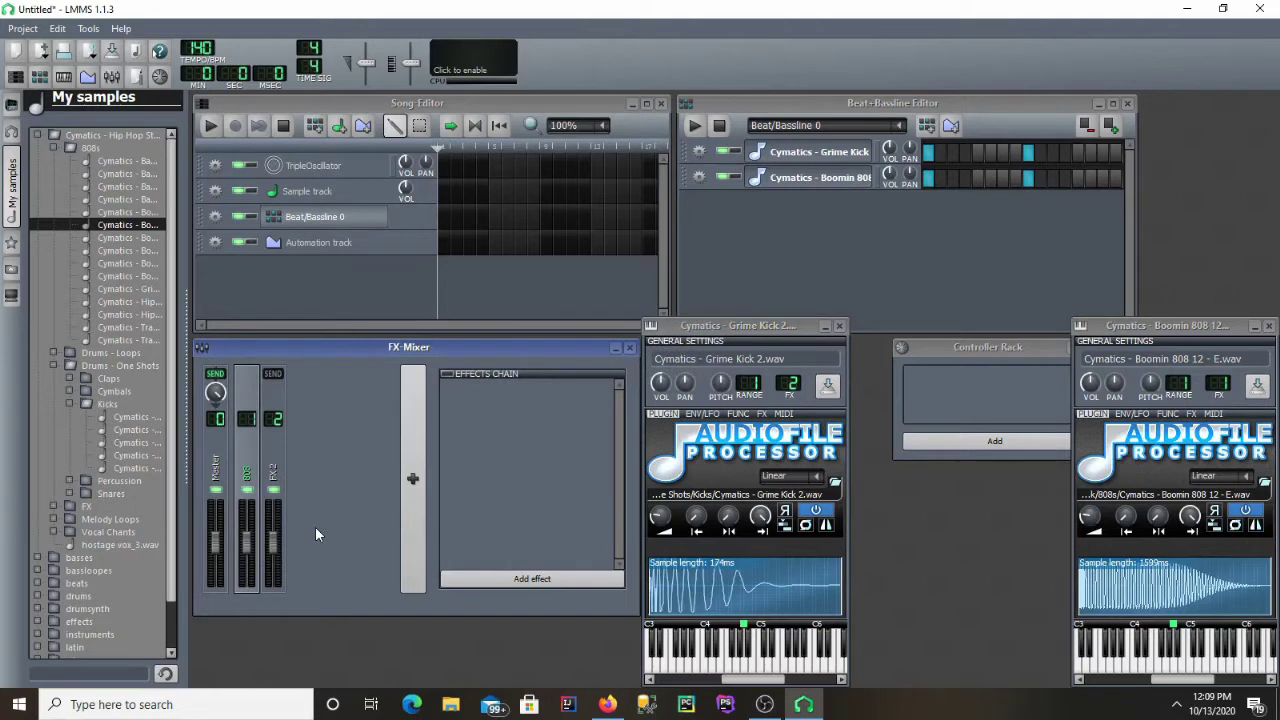
right_click(280, 464)
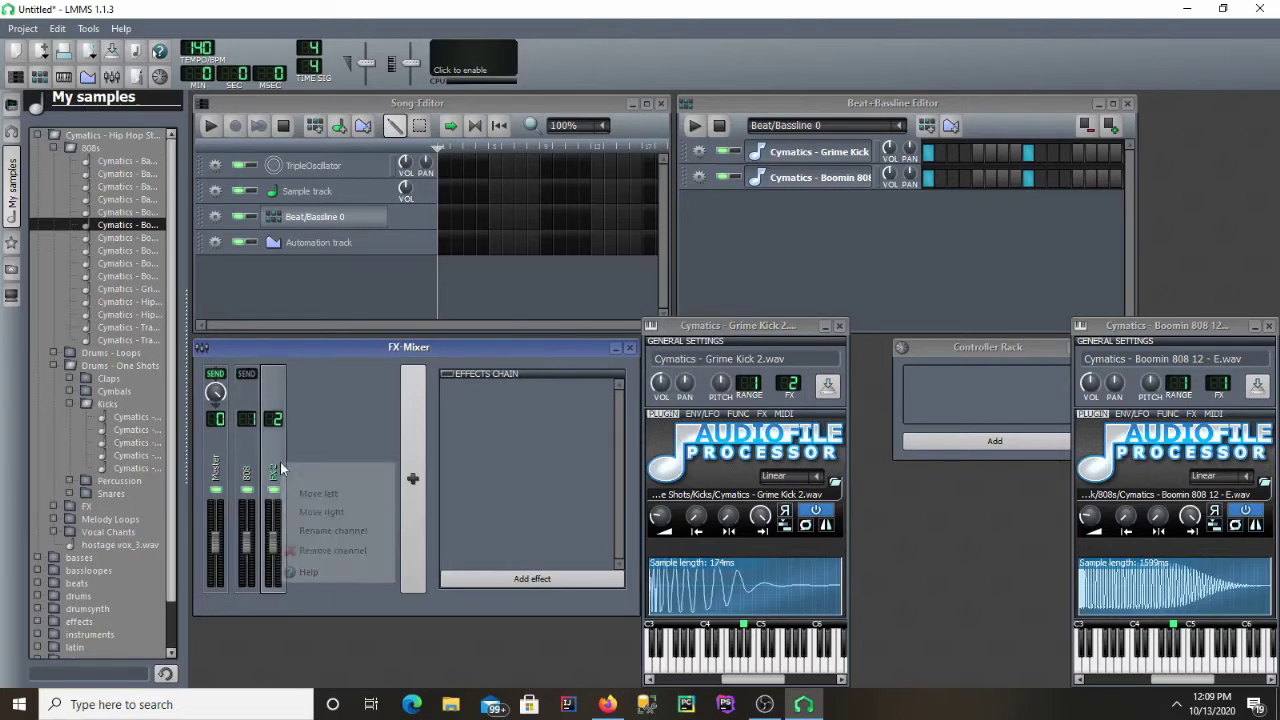
left_click(340, 530)
type("Kick")
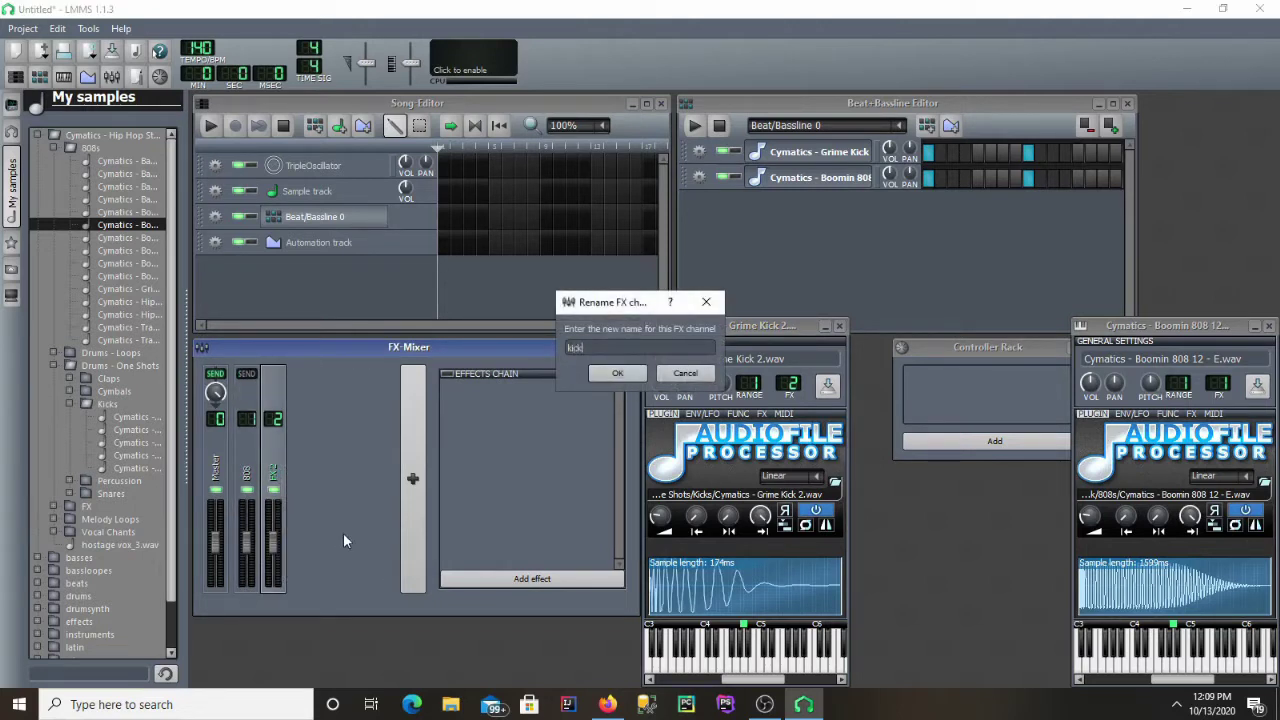
key("Return")
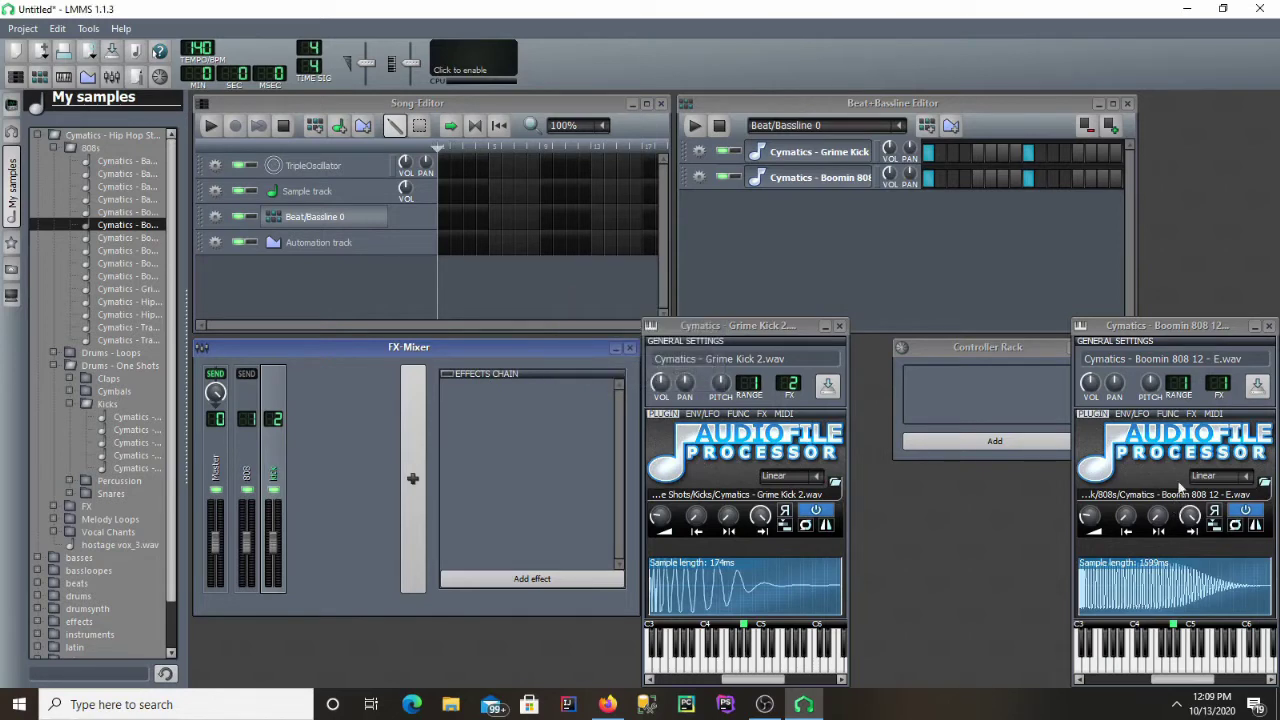
Set the Boomin 808 sample's base note to E5, and close both instrument windows
left_click_drag(1194, 333, 747, 301)
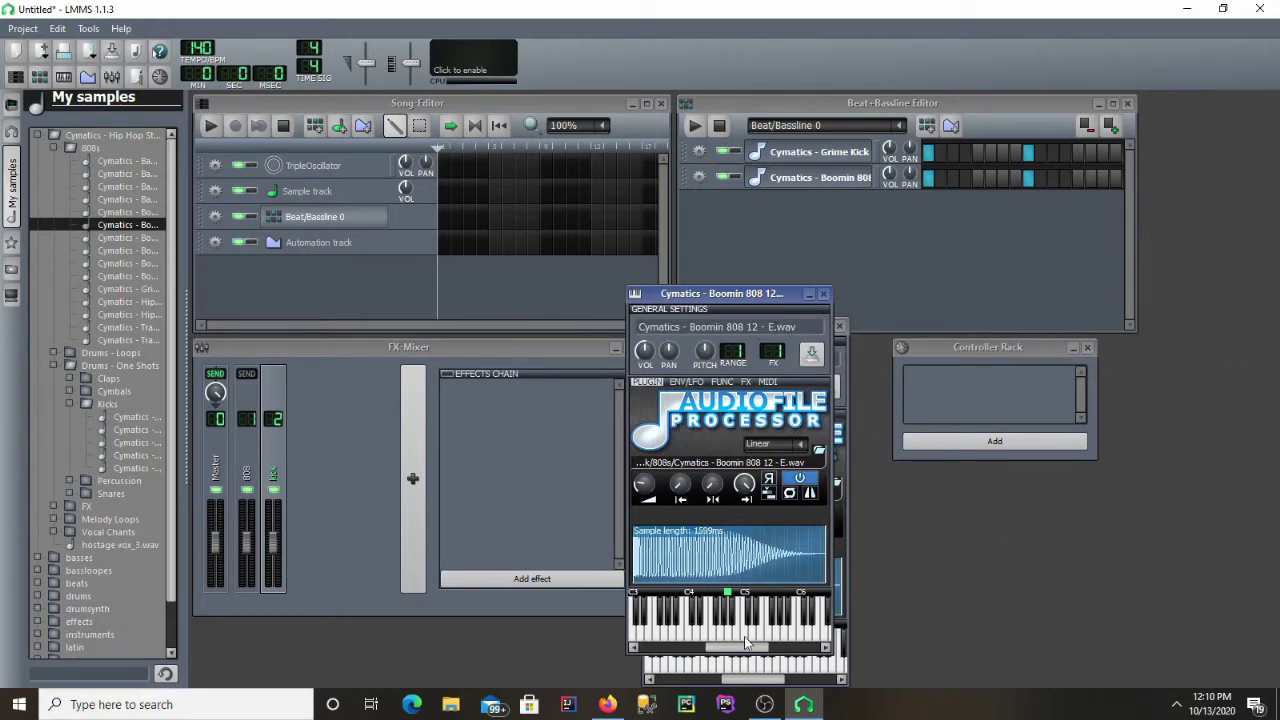
left_click(760, 594)
left_click_drag(740, 304, 748, 344)
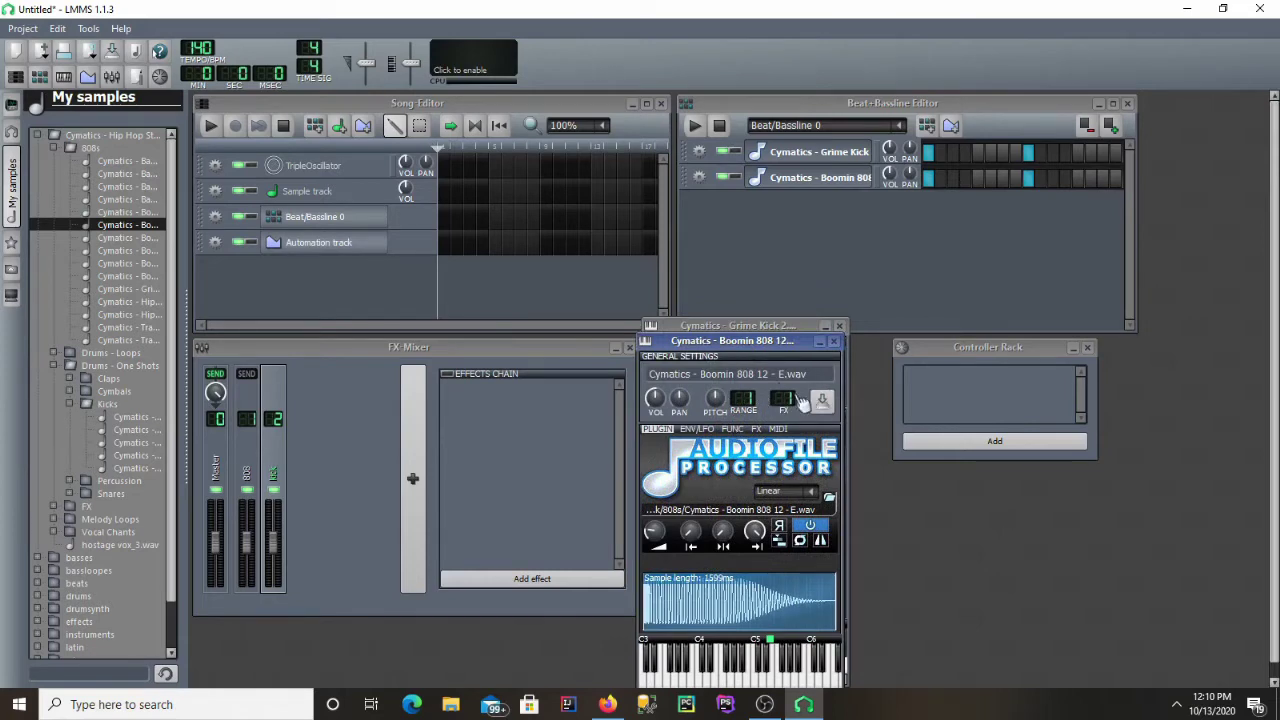
left_click_drag(733, 342, 1016, 275)
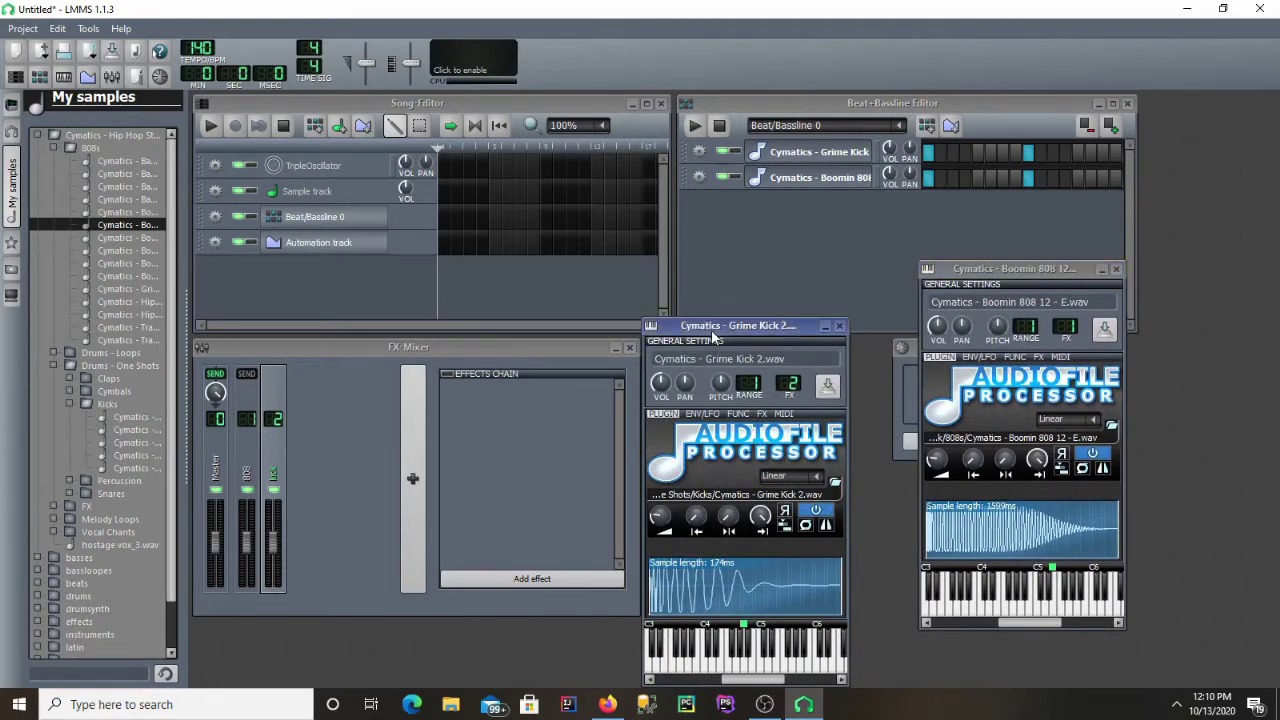
left_click_drag(705, 327, 776, 229)
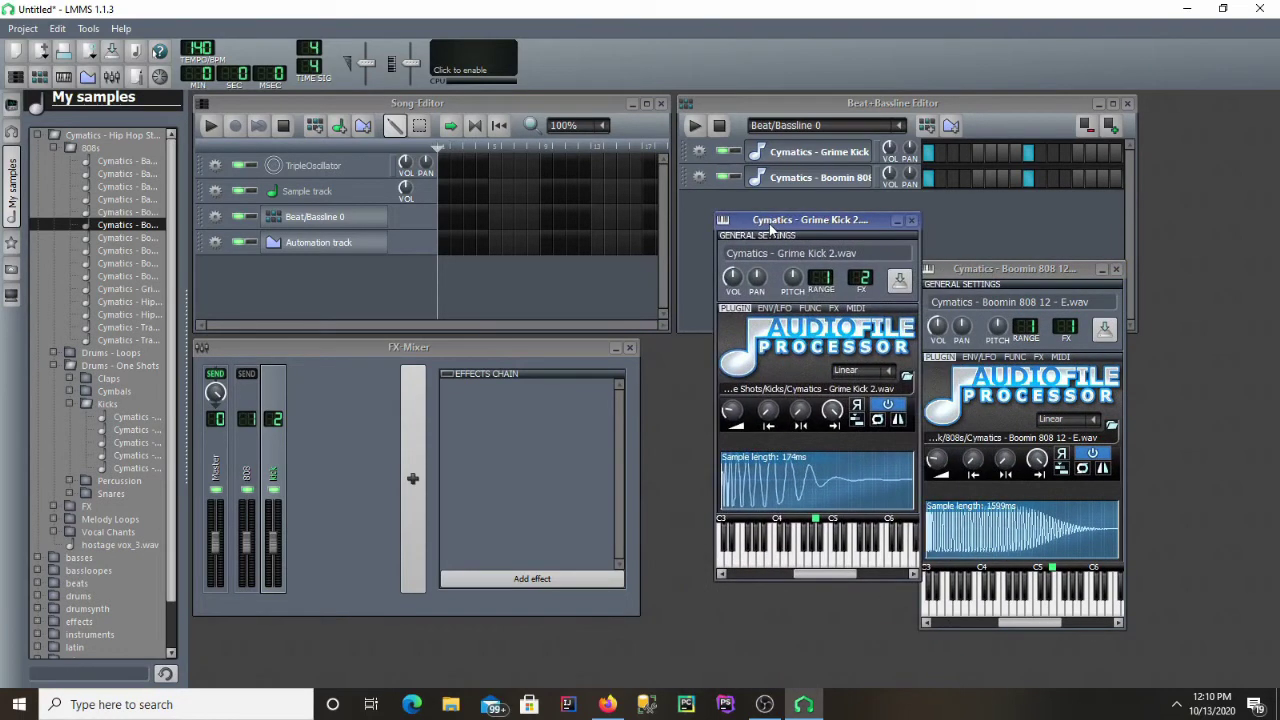
left_click(911, 220)
left_click(806, 178)
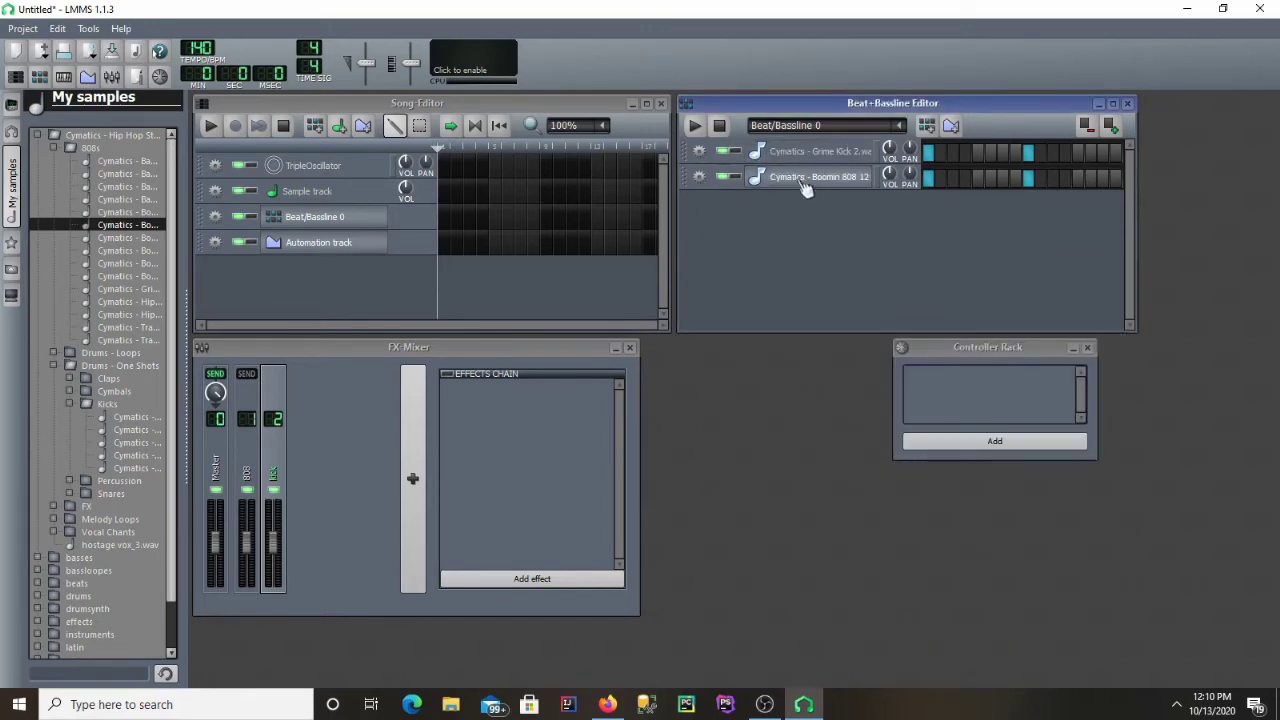
Add a Peak Controller effect to the Grime Kick track's own effects chain
left_click(815, 153)
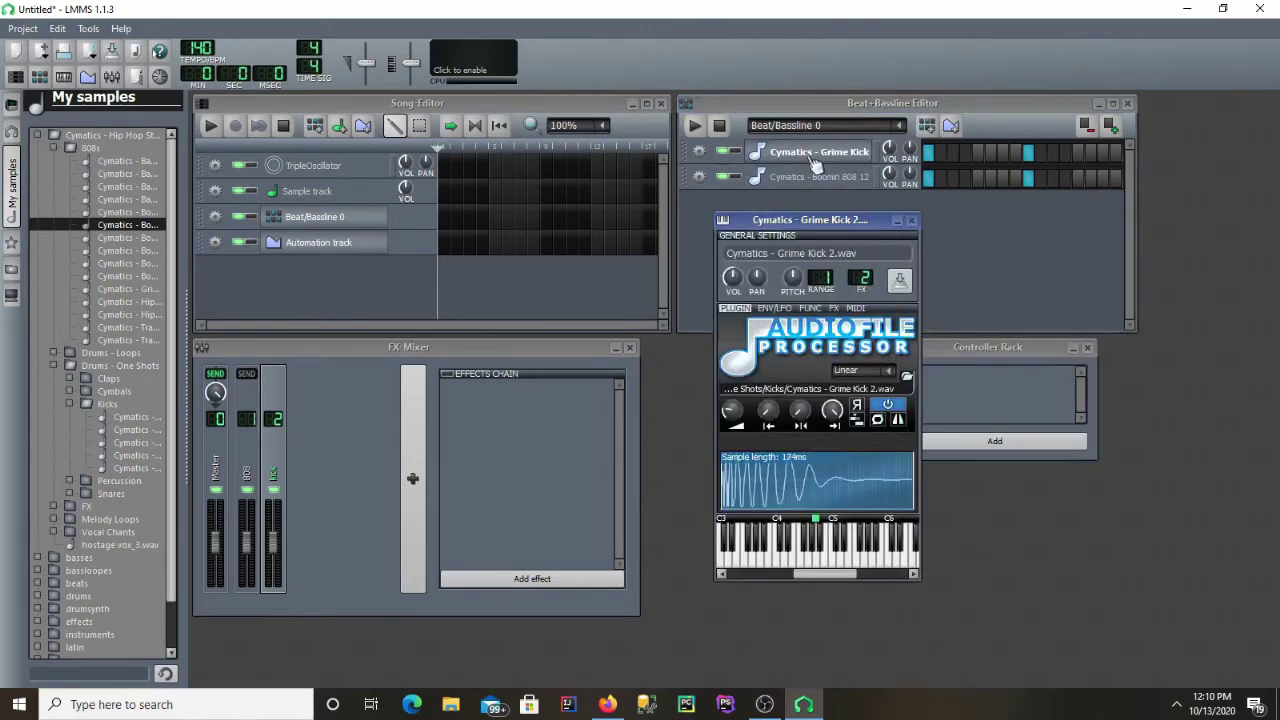
left_click(831, 308)
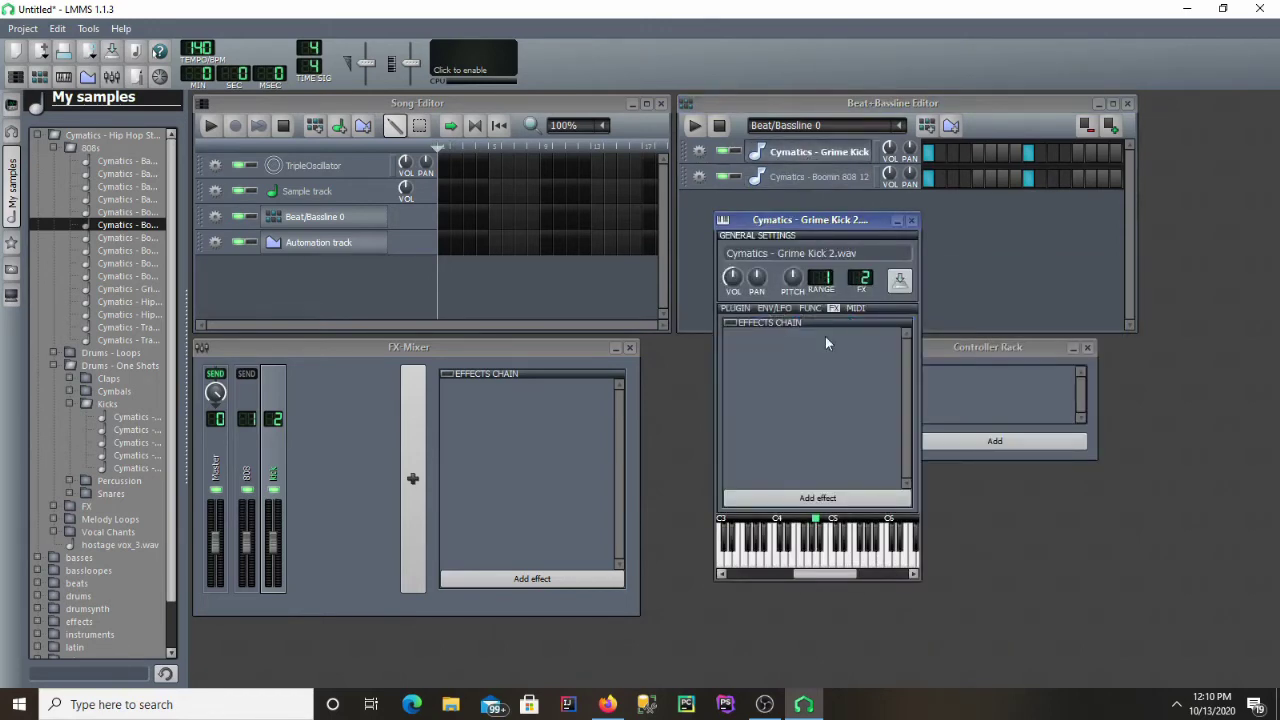
left_click(767, 498)
type("pe")
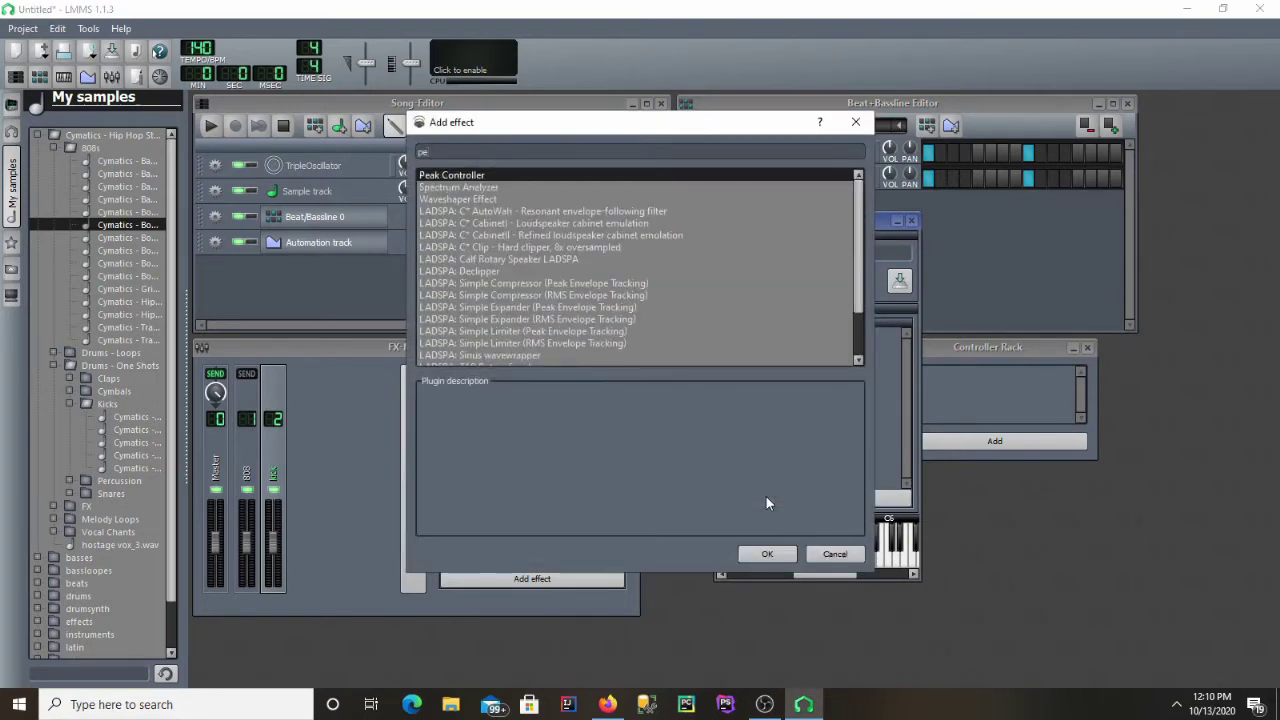
key("Return")
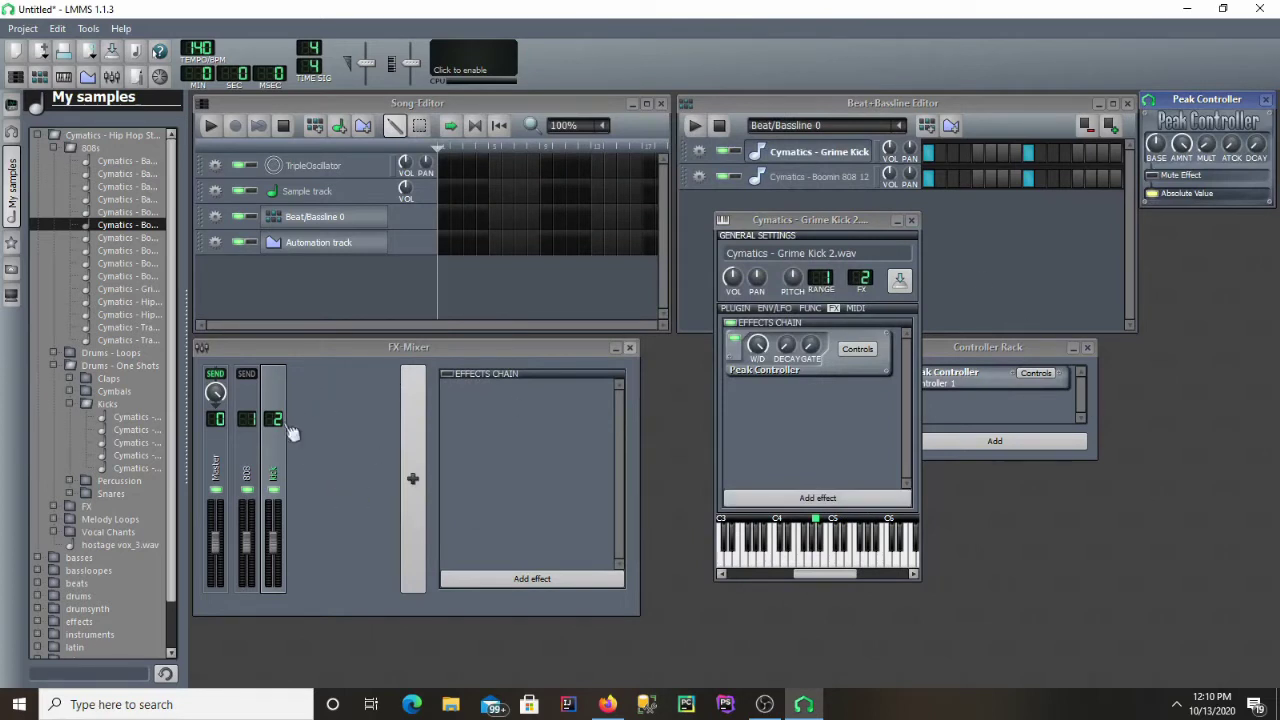
left_click(252, 543)
right_click(252, 543)
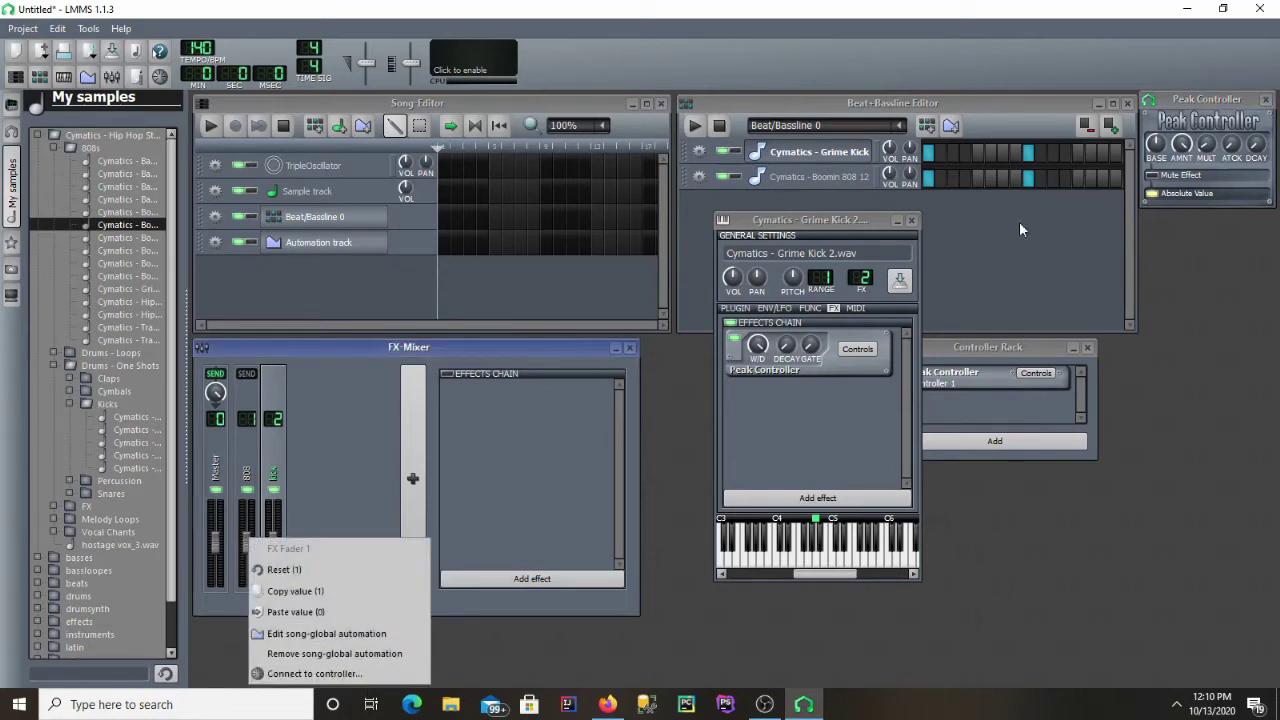
left_click(1180, 152)
Rename the Peak Controller in the Controller Rack as "kick controller"
left_click_drag(979, 350, 1002, 332)
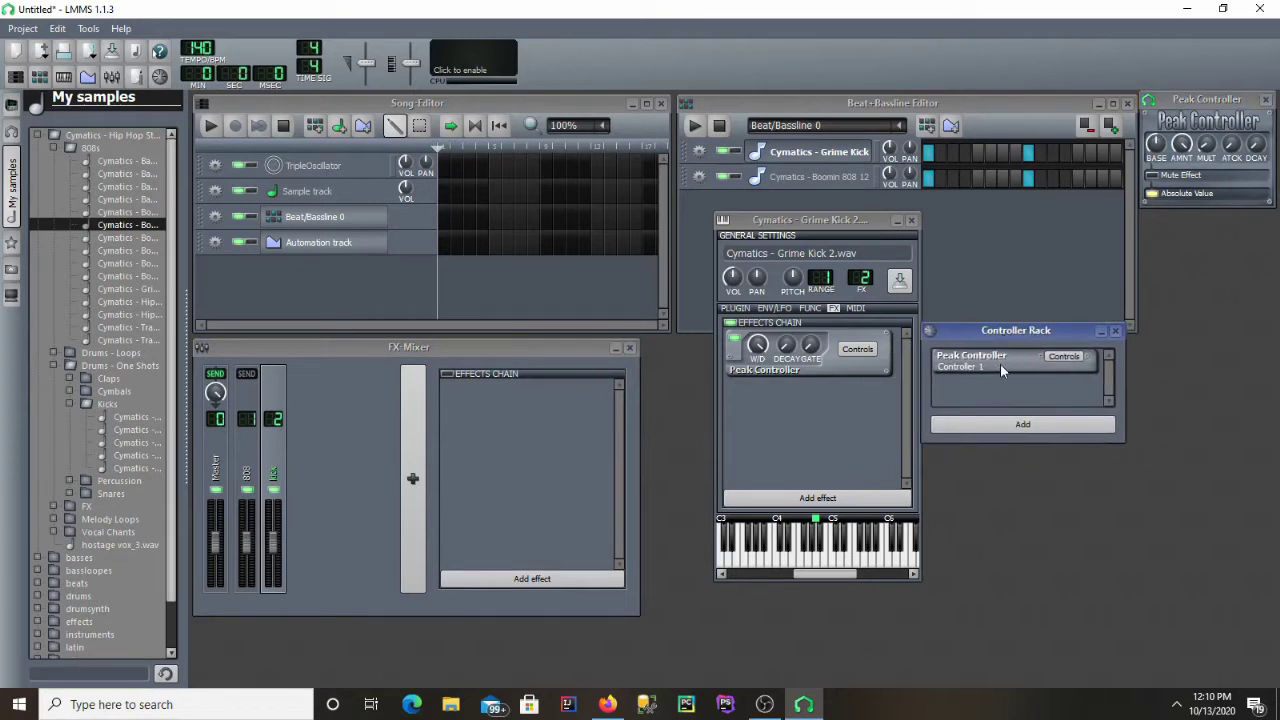
right_click(1000, 364)
left_click(978, 365)
double_click(978, 365)
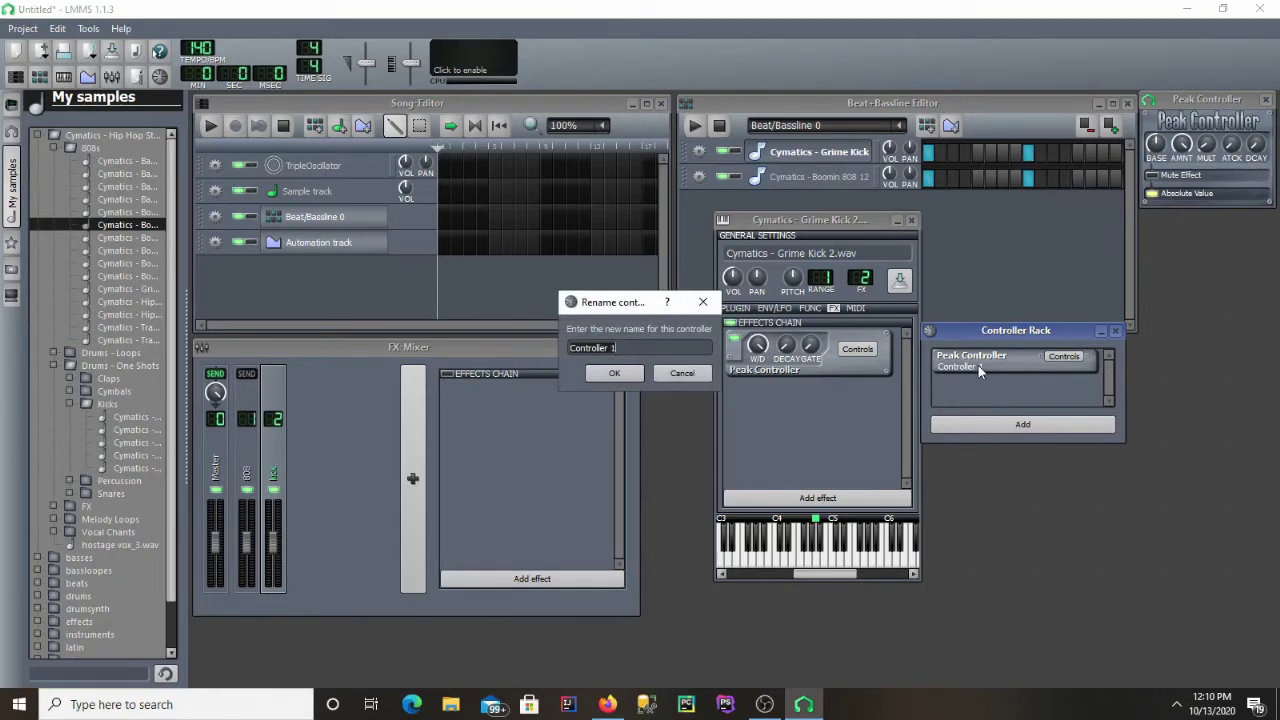
type("kick controller")
key("Return")
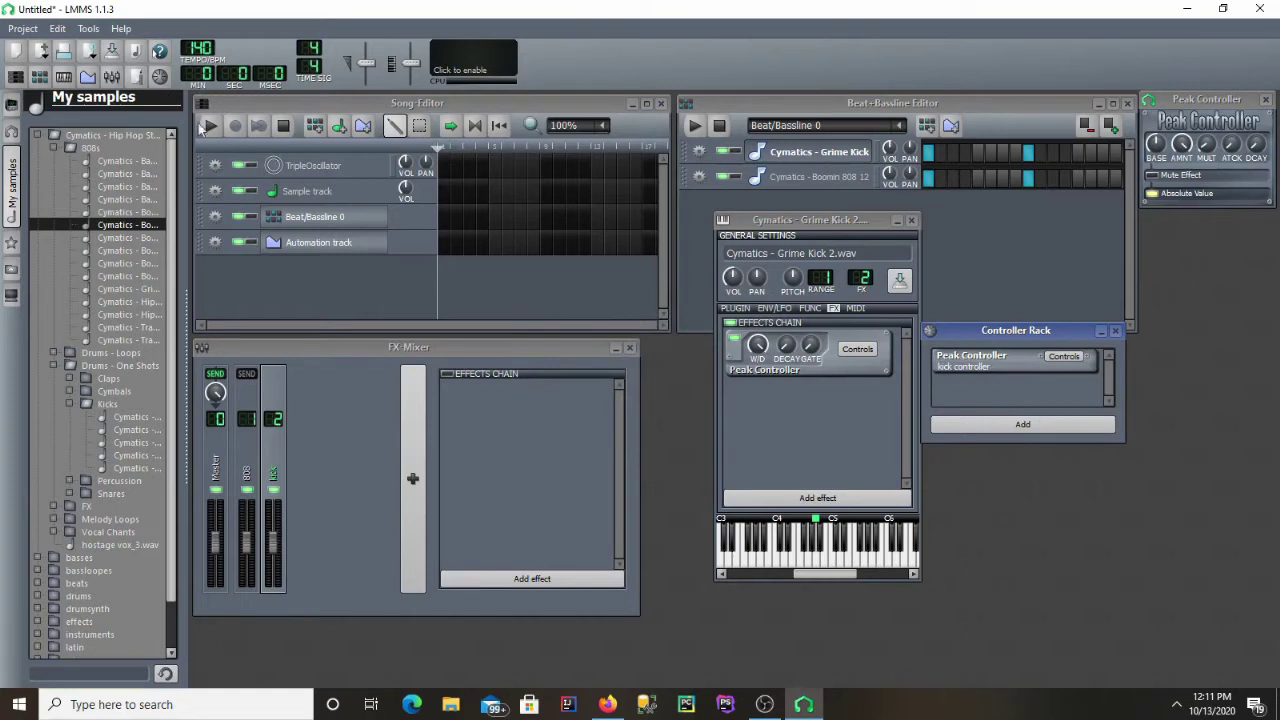
left_click(162, 79)
left_click(162, 79)
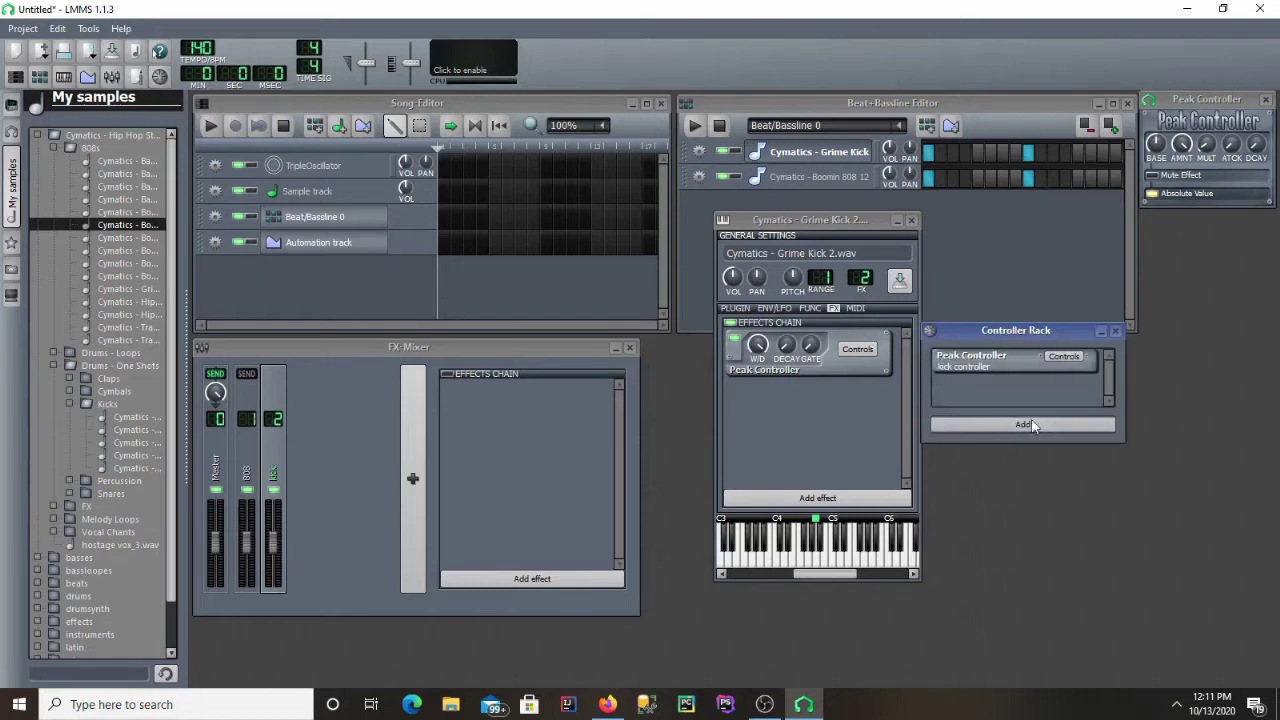
mouse_move(1034, 329)
left_mouse_down()
mouse_move(1062, 305)
mouse_move(1026, 350)
left_mouse_up()
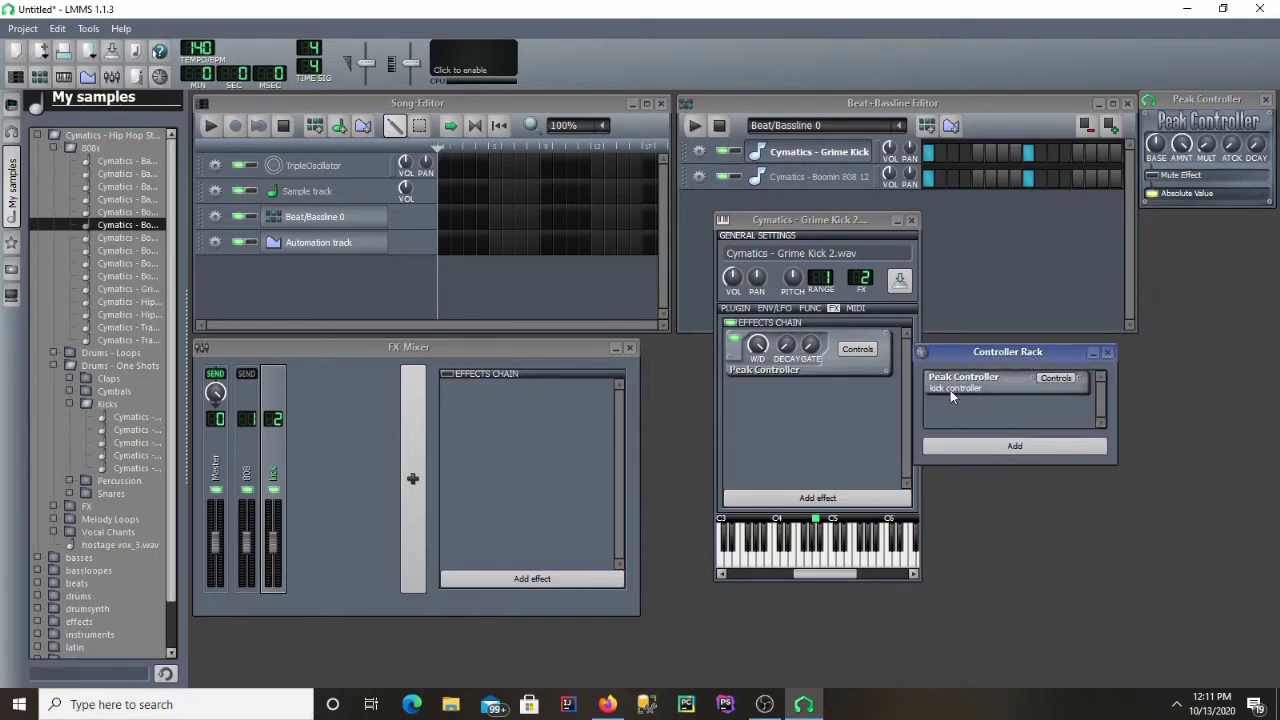
double_click(946, 386)
left_click(700, 297)
Try to connect the 808 channel's volume fader to the kick controller, and play the beat briefly to test it
right_click(251, 538)
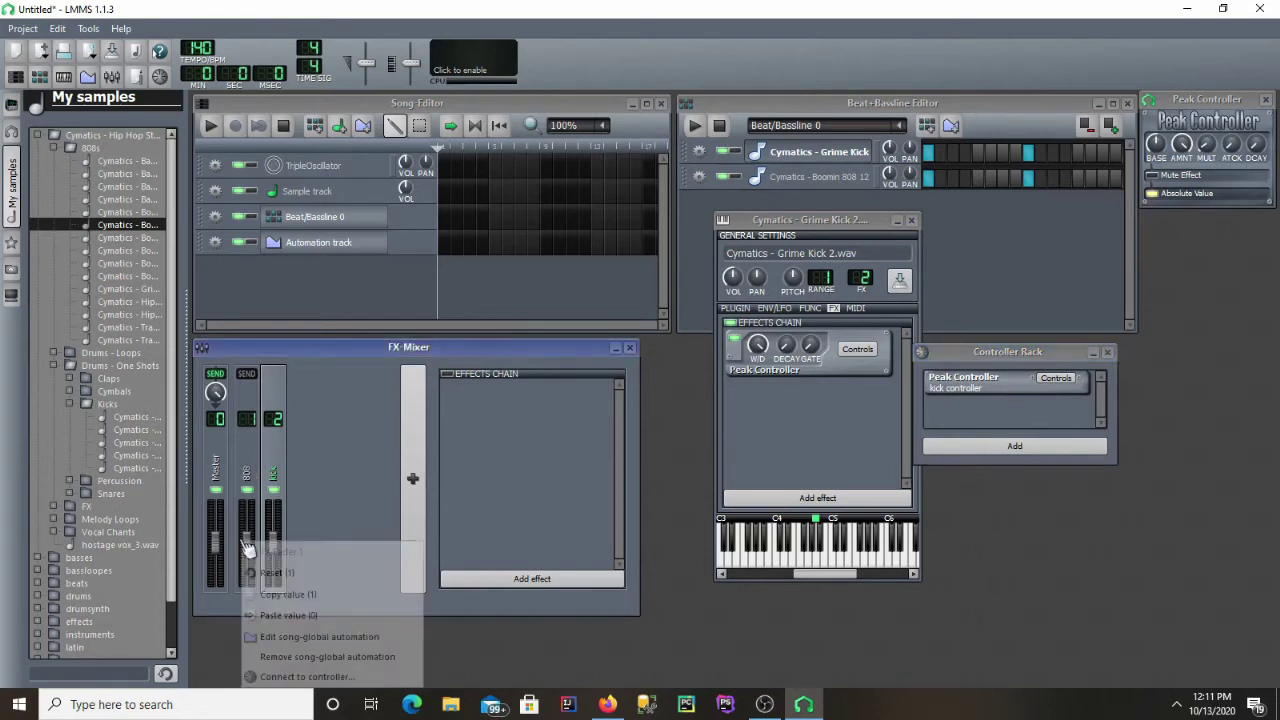
left_click(349, 676)
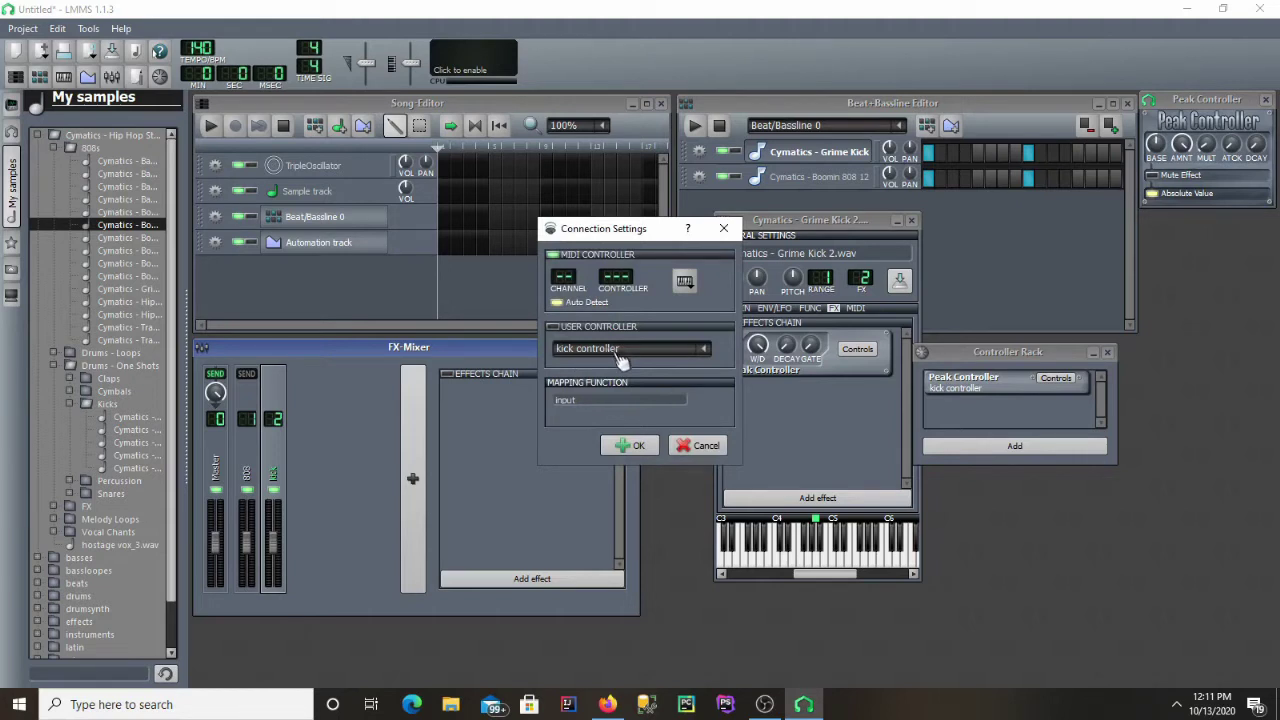
left_click(626, 447)
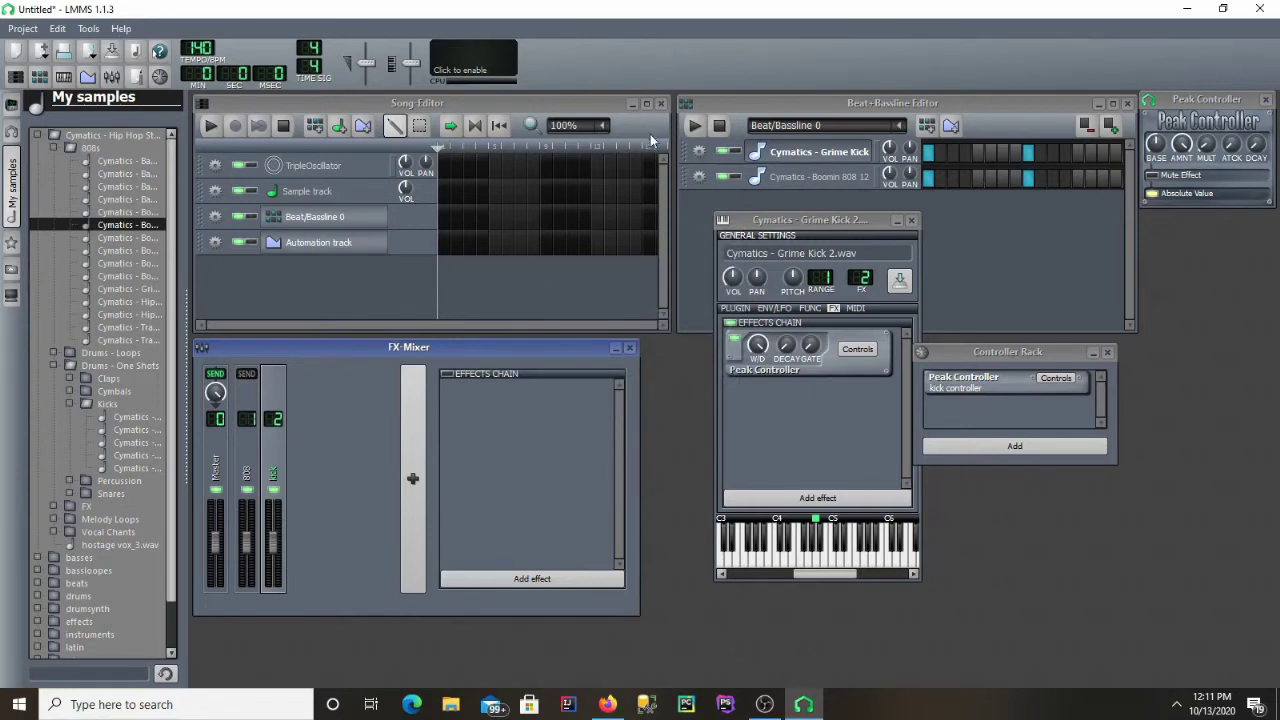
left_click(694, 127)
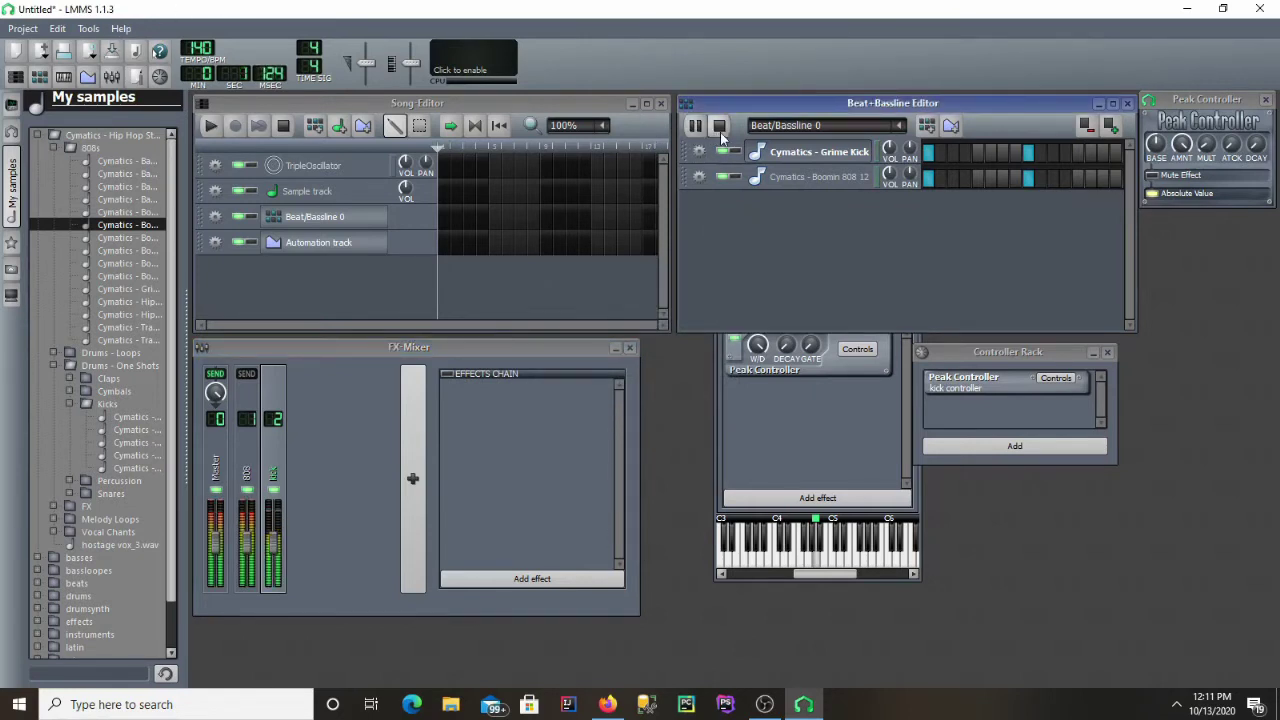
left_click(719, 128)
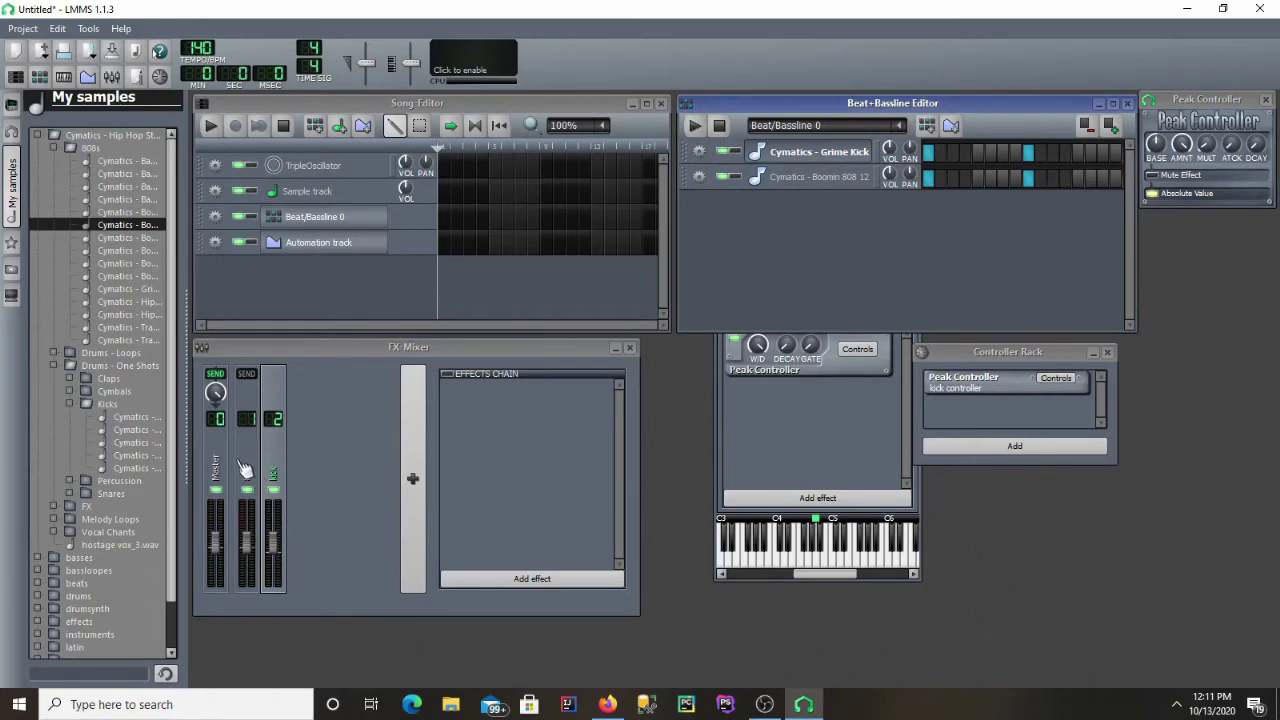
Connect the 808 channel's volume fader to the kick controller as its user controller
left_click(252, 474)
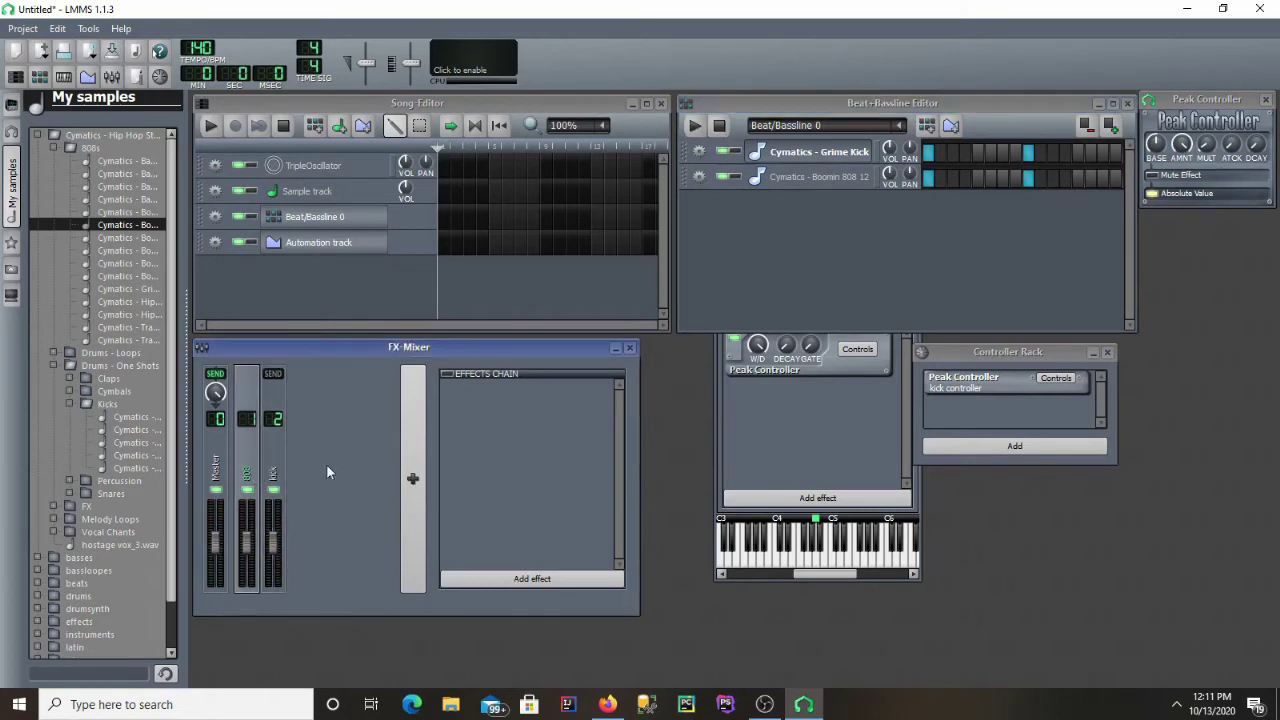
right_click(254, 550)
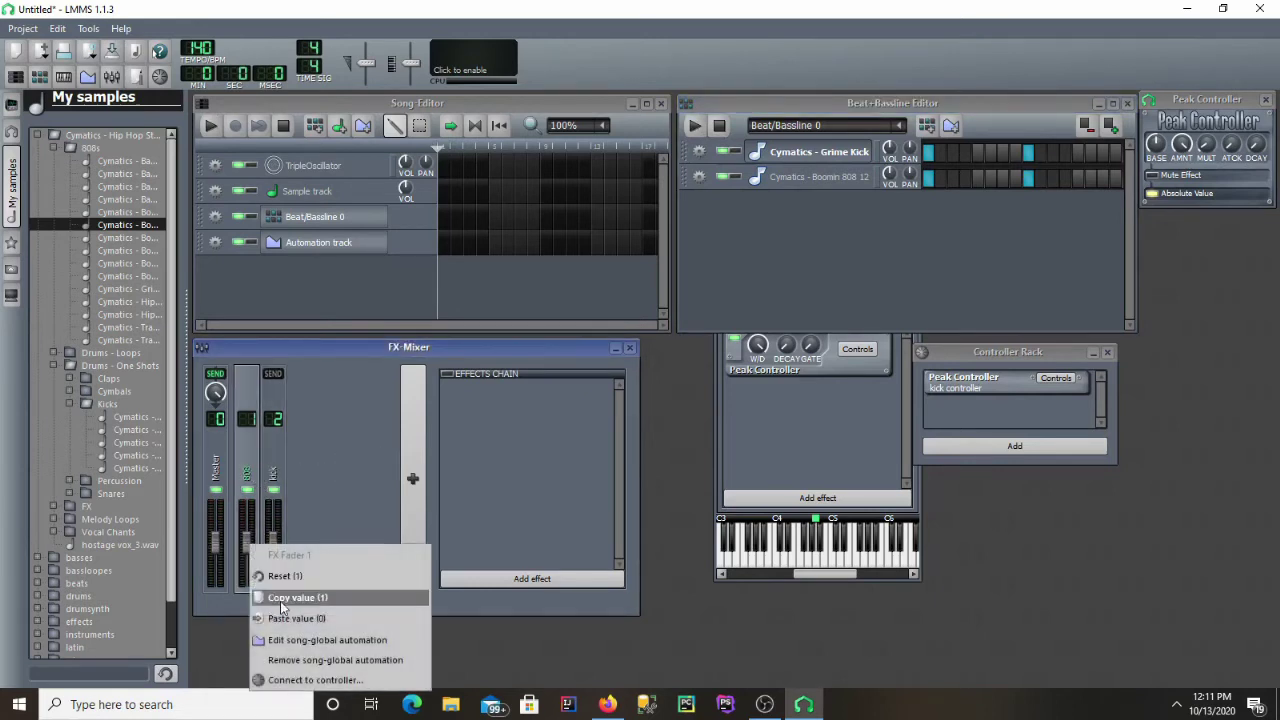
left_click(312, 679)
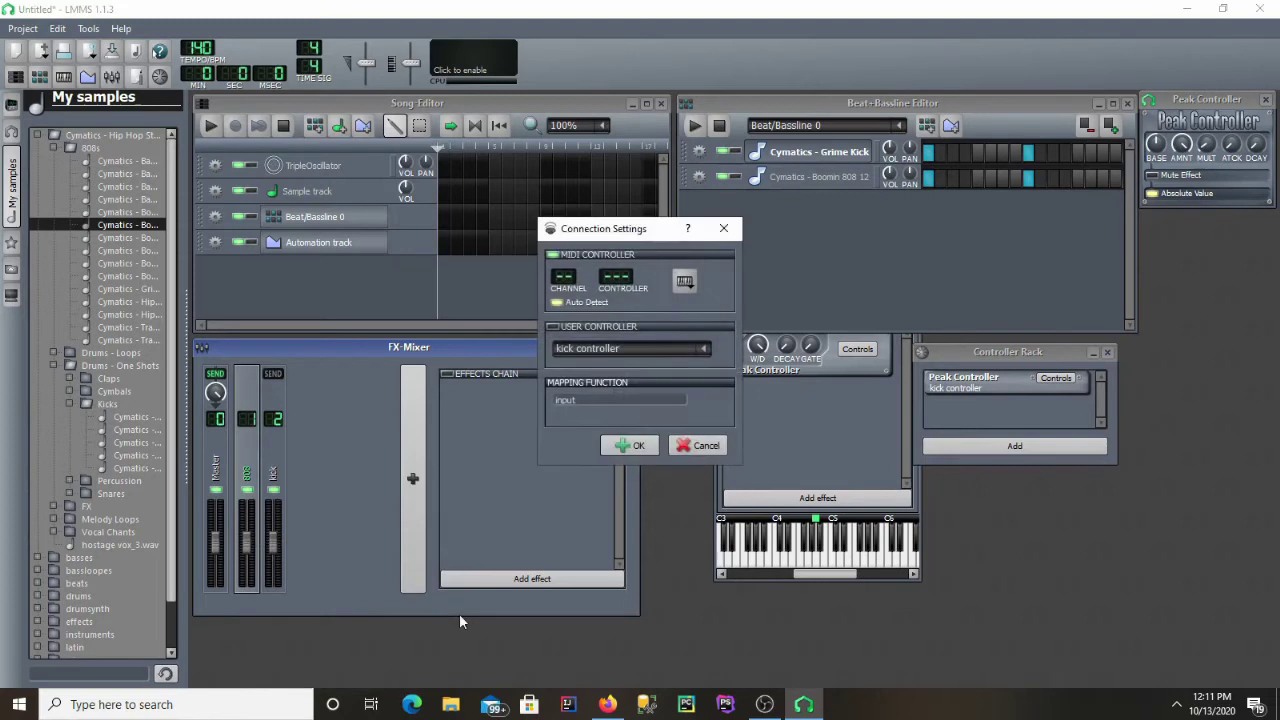
left_click(555, 330)
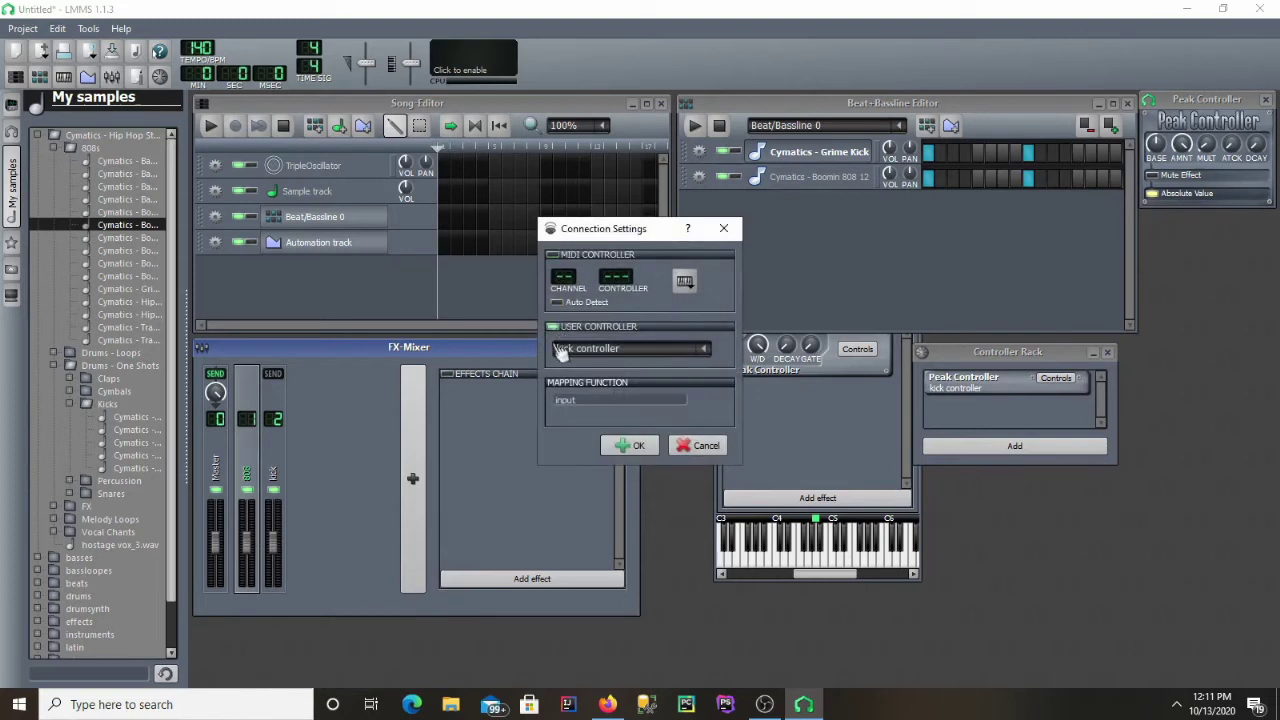
left_click(628, 446)
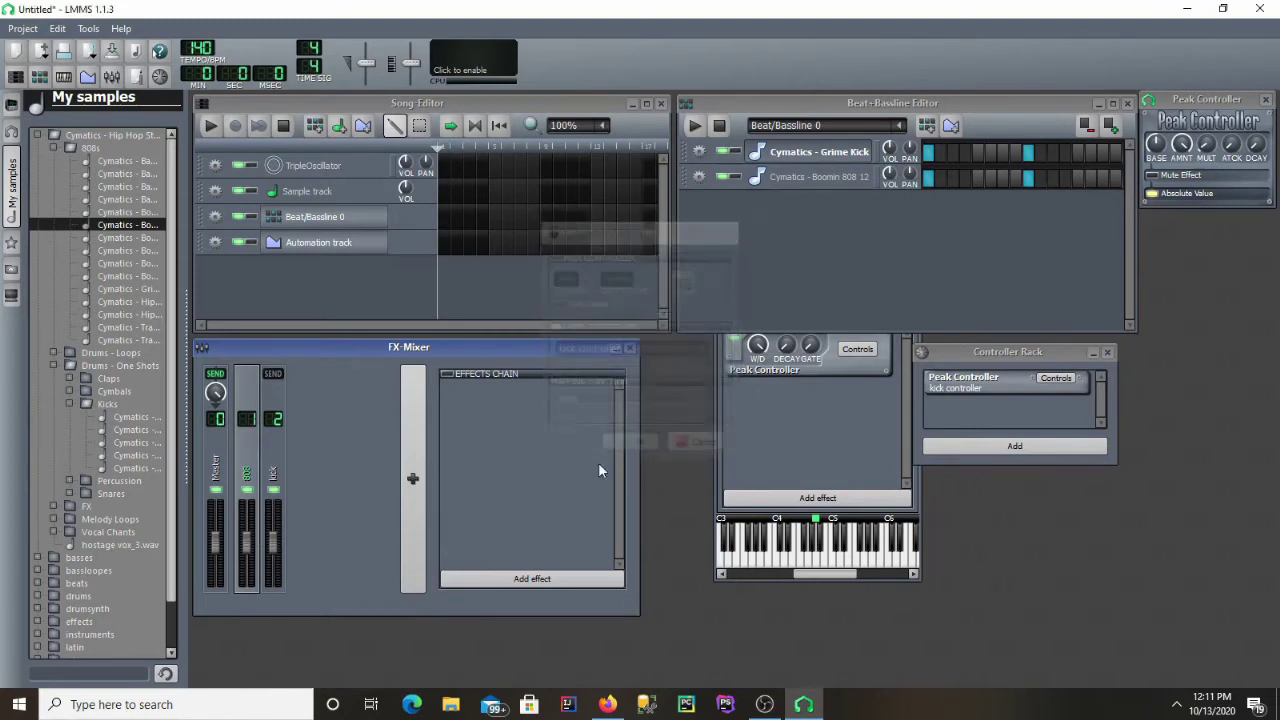
Rearrange the mixer and Peak Controller windows to keep the faders in view, and play the beat briefly
left_click_drag(479, 350, 613, 248)
left_click_drag(1181, 92, 1021, 225)
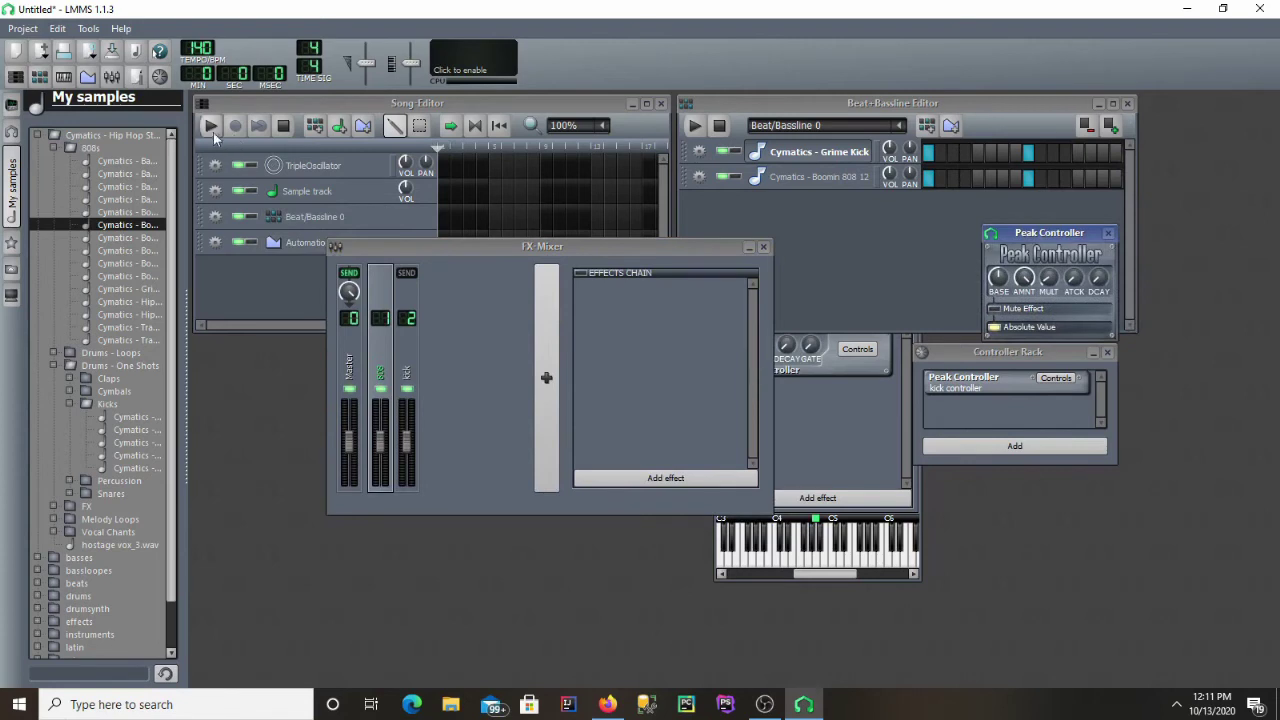
left_click(694, 126)
left_click(694, 128)
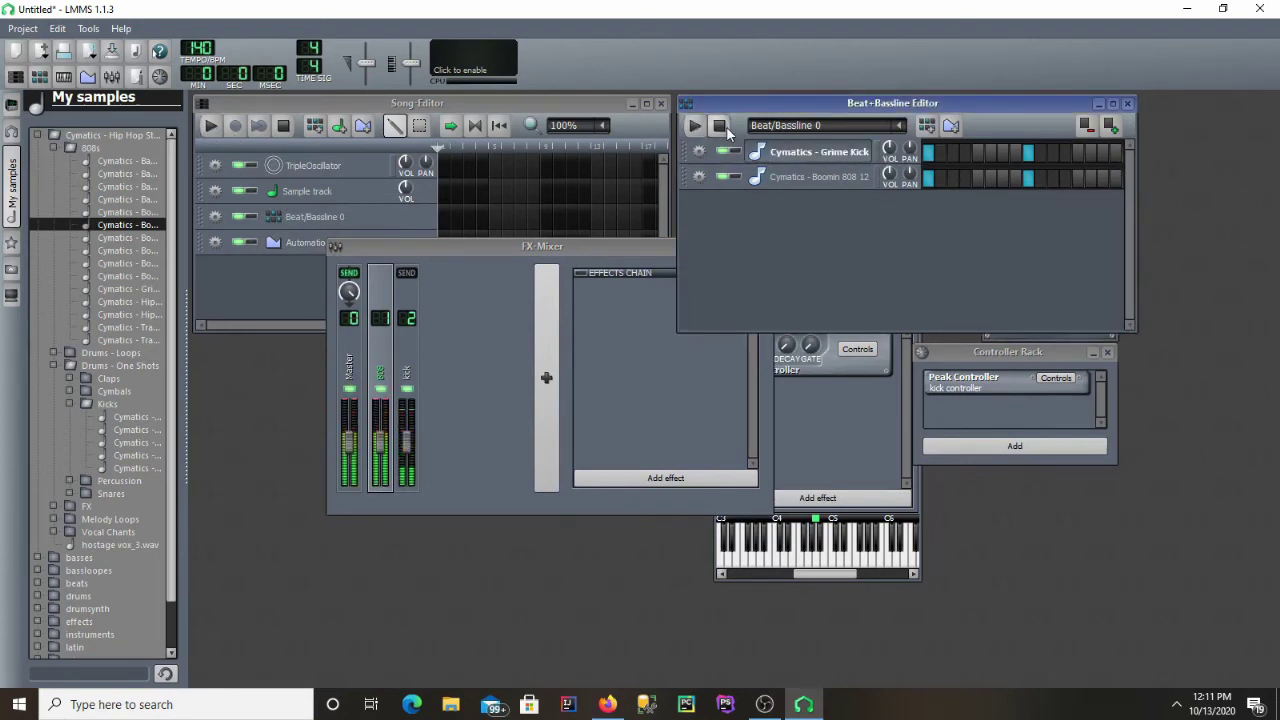
Turn down the modulation amount of the Peak Controller on the Grime Kick track, and play the beat to test it
left_click(1057, 378)
left_click(797, 435)
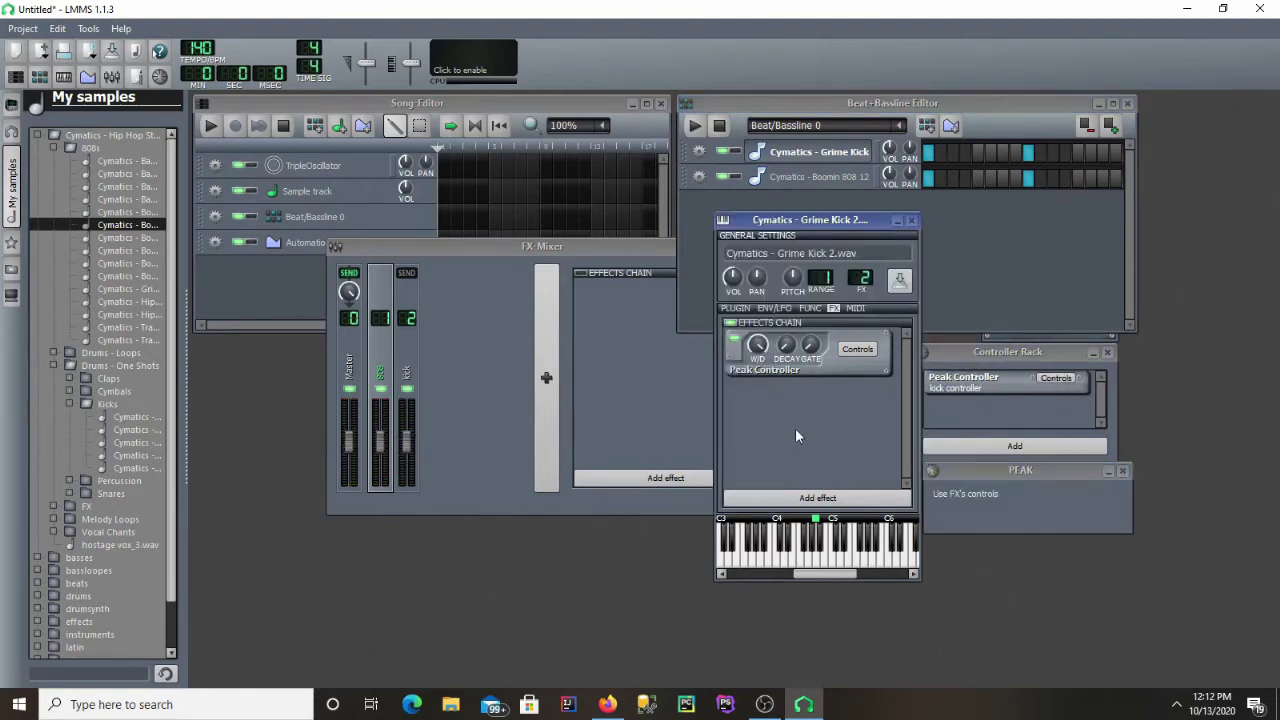
left_click(1123, 471)
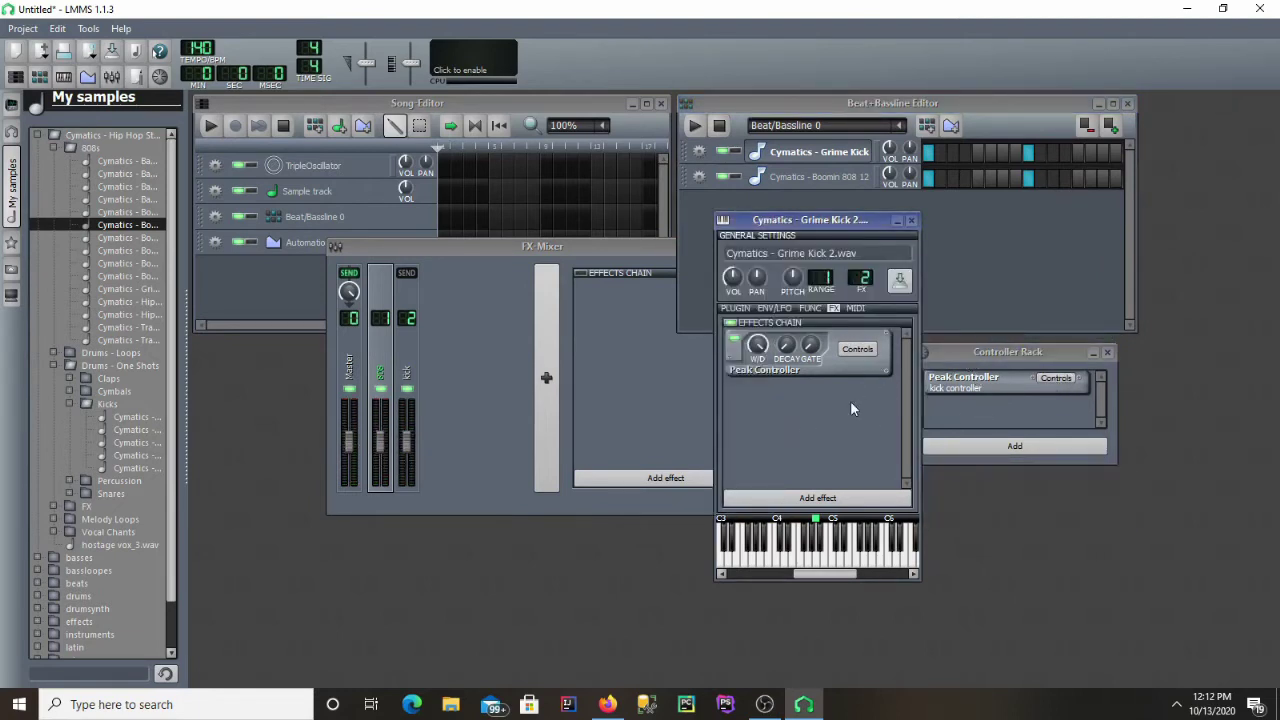
left_click(865, 355)
left_click_drag(1003, 232, 962, 276)
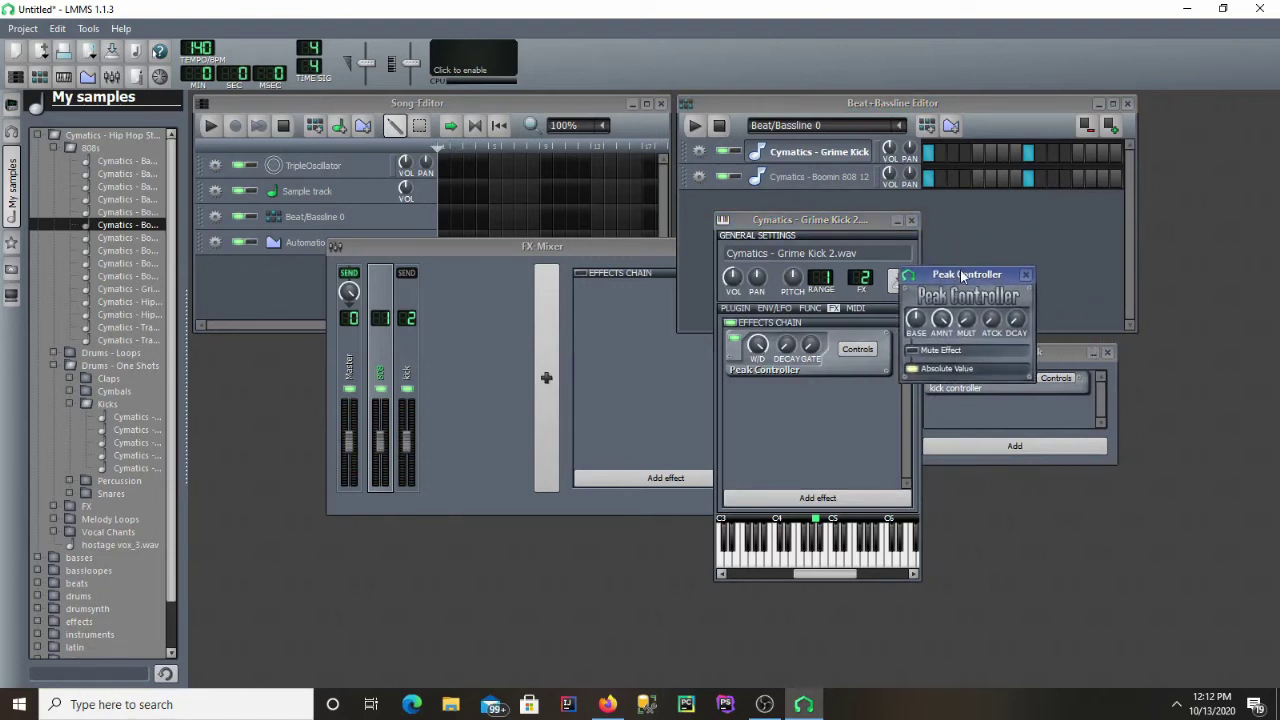
left_click(941, 319)
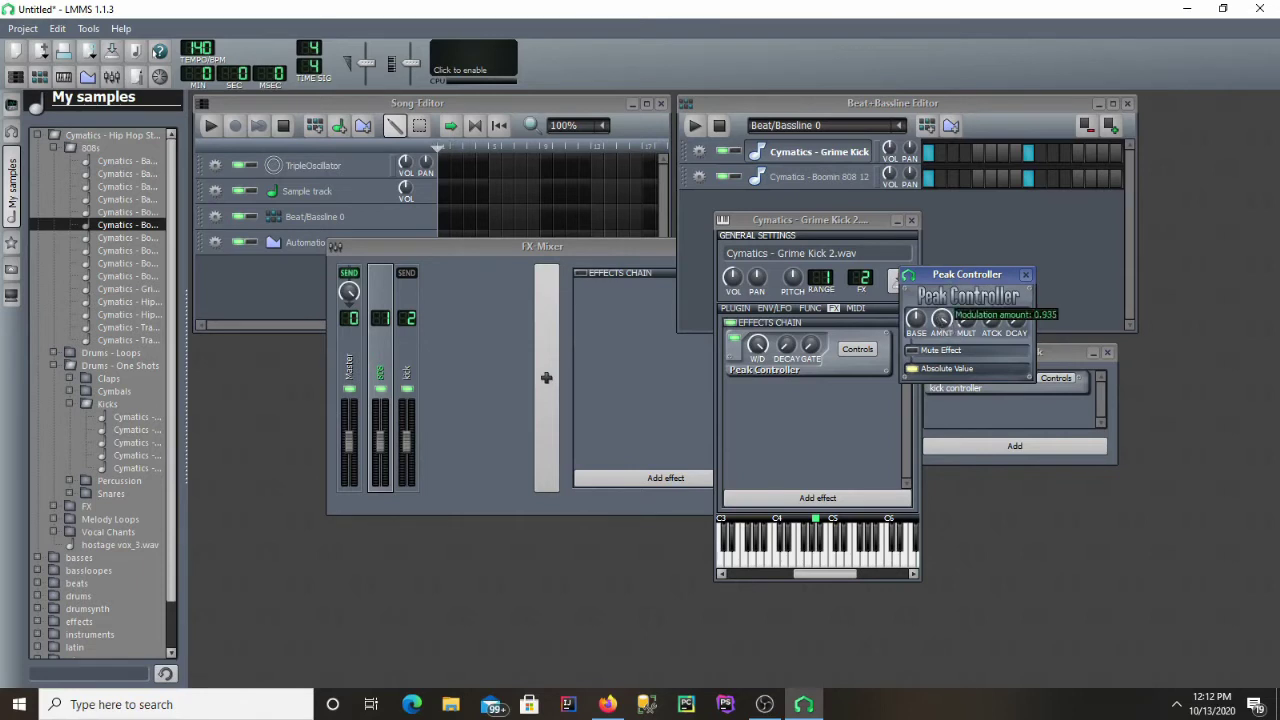
left_click_drag(941, 319, 941, 419)
left_click_drag(941, 425, 941, 423)
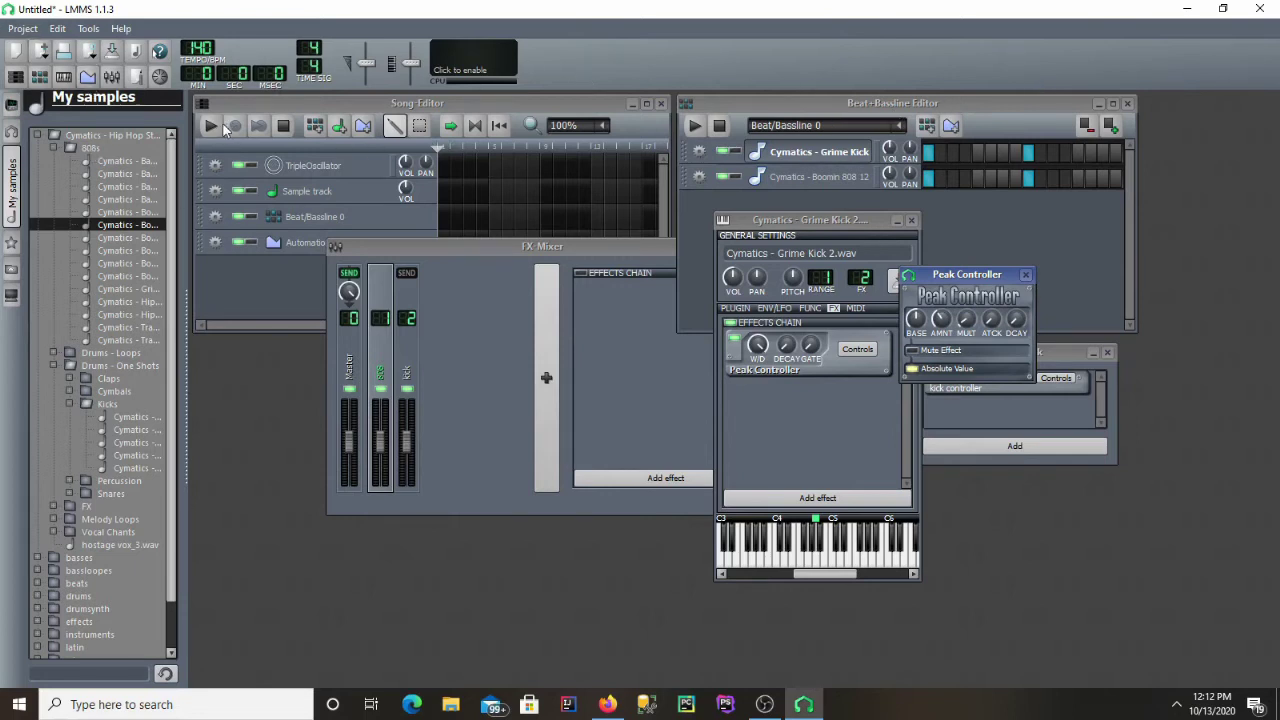
left_click(694, 126)
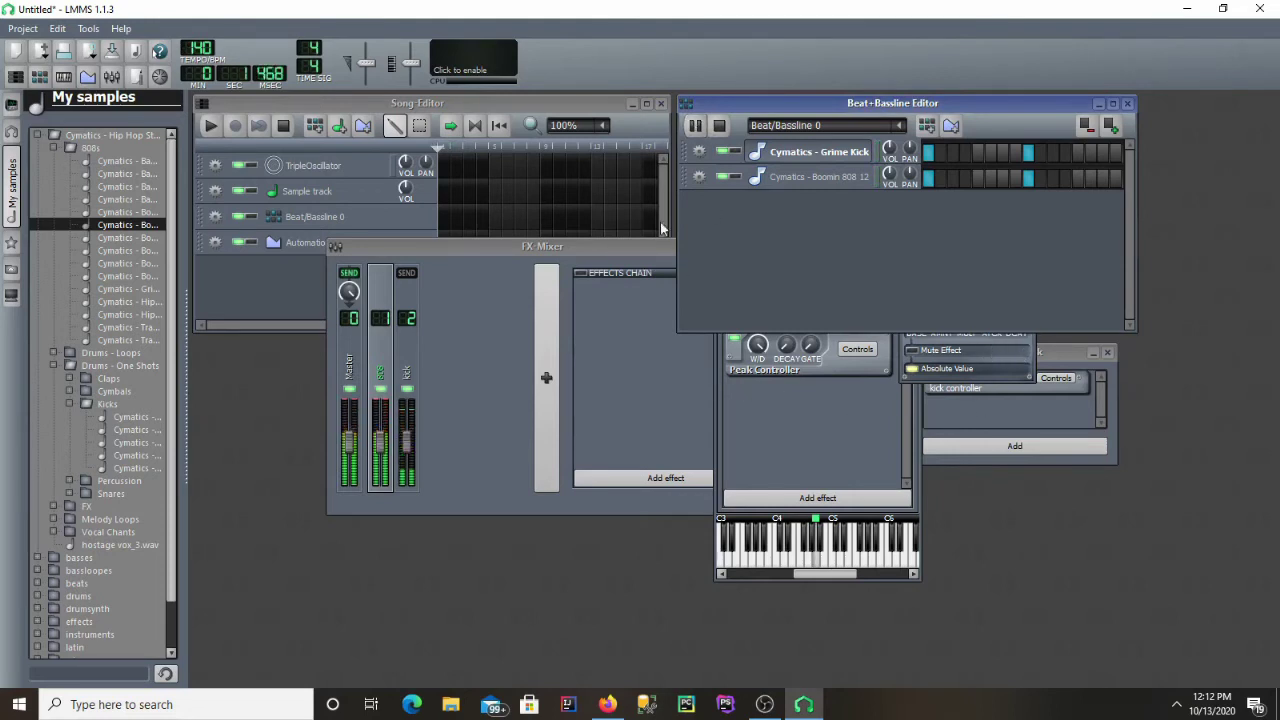
left_click(283, 126)
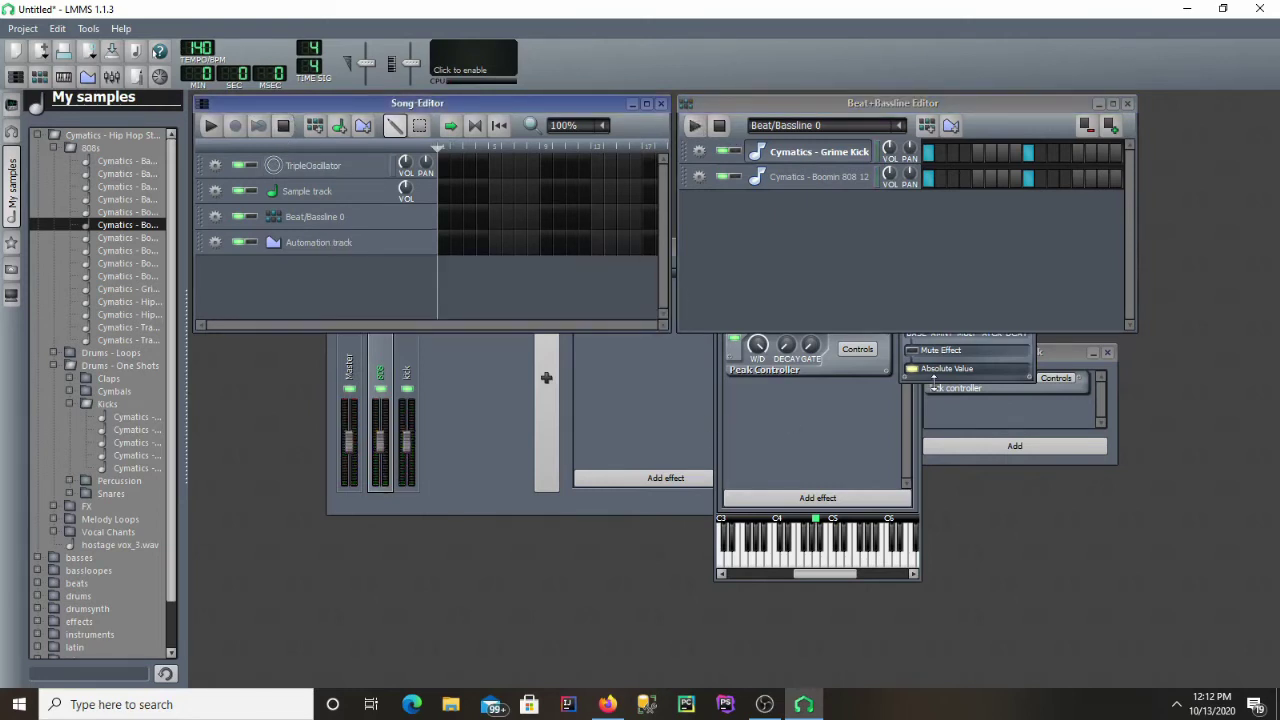
Lower the Peak Controller's base value slightly, and play the beat to hear the effect on the 808
left_click(983, 376)
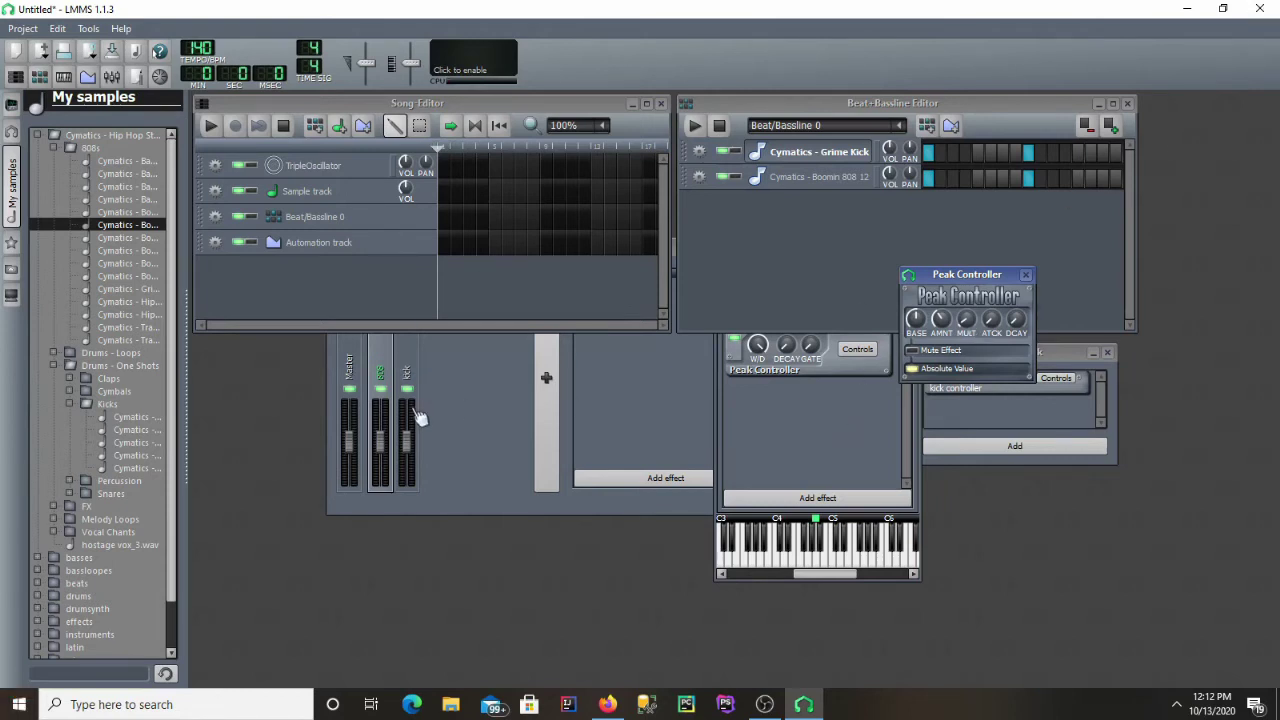
left_click_drag(974, 274, 896, 282)
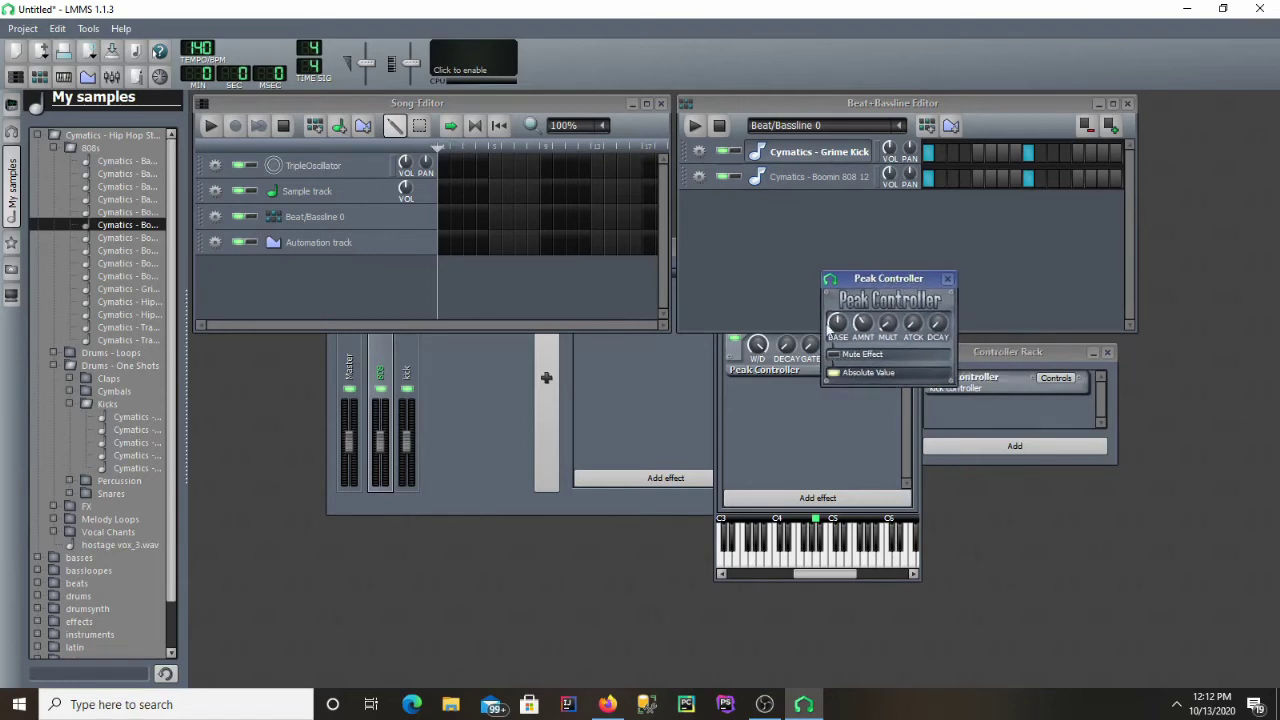
left_click(836, 324)
left_click_drag(836, 324, 837, 325)
left_click_drag(862, 322, 862, 322)
left_click(698, 129)
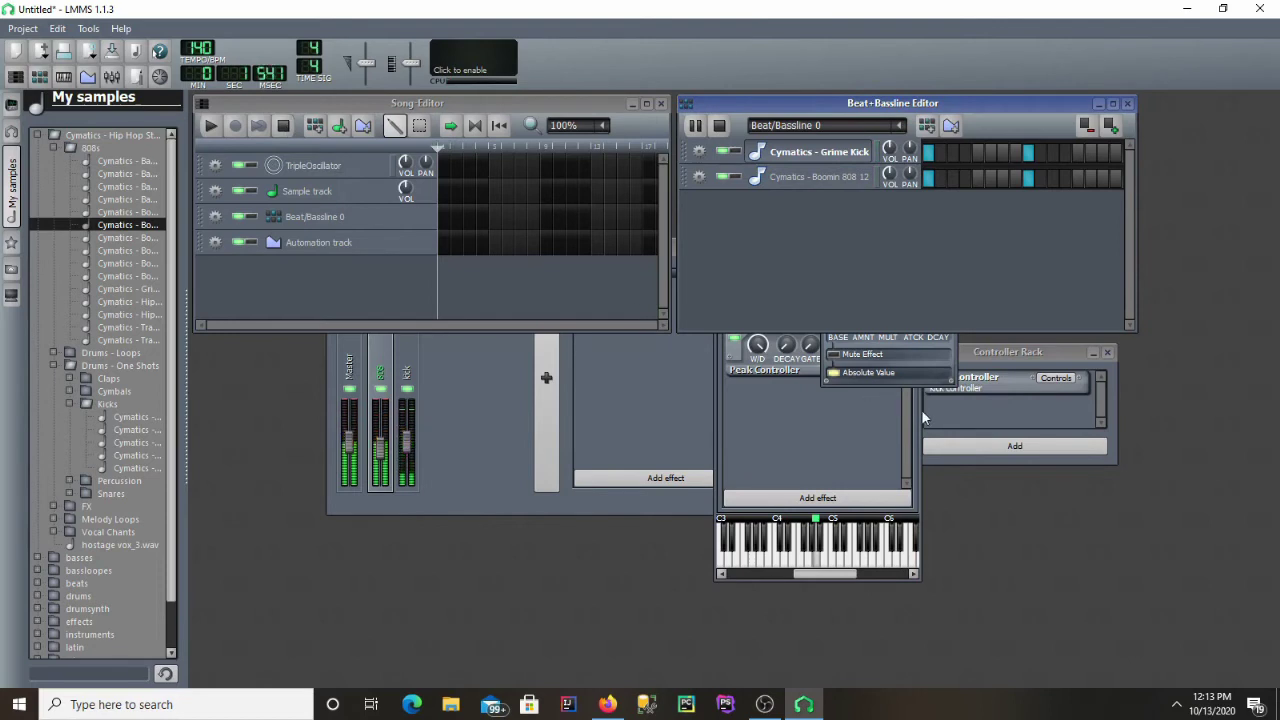
key("space")
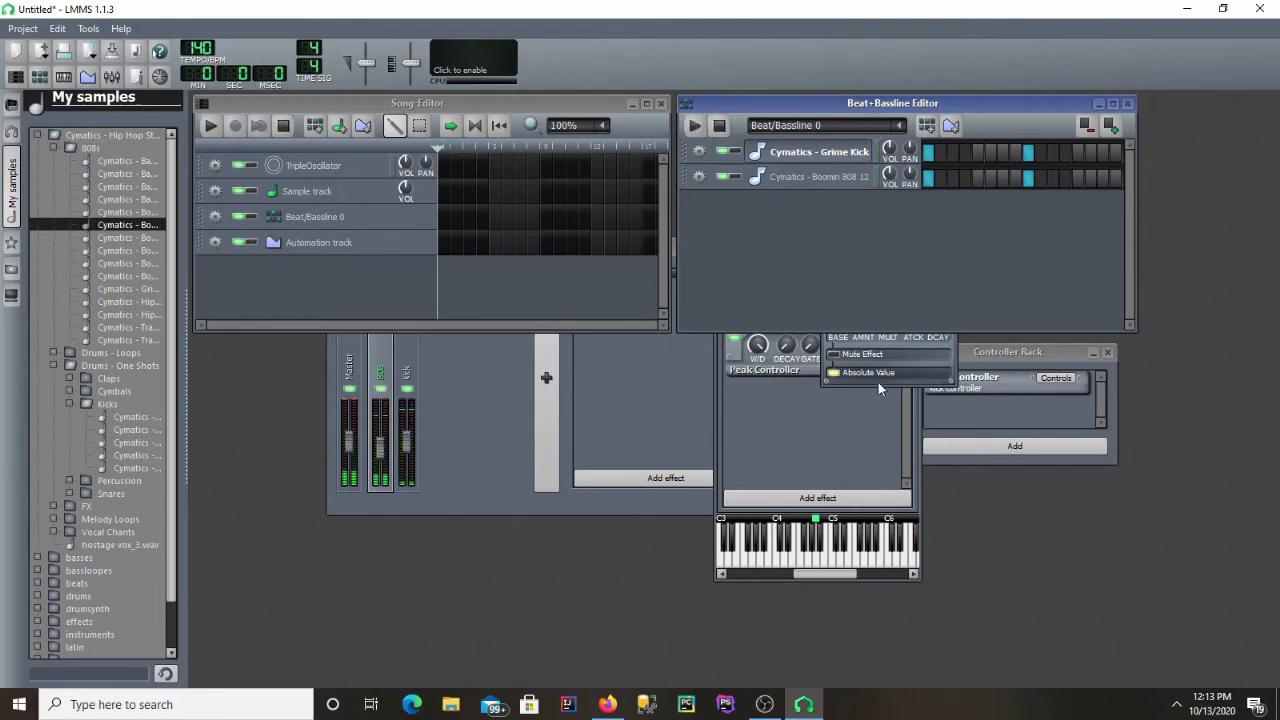
Lower the Peak Controller's base value further, and play the beat again while watching the 808 fader
left_click(863, 380)
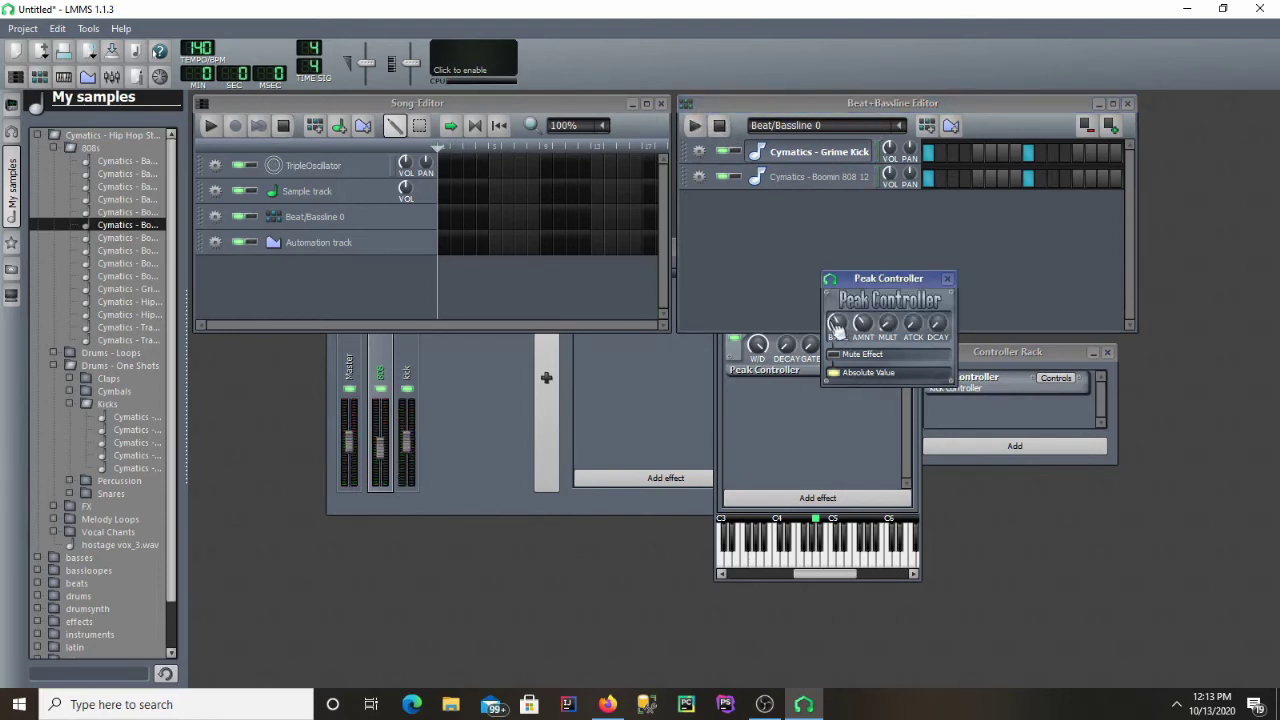
mouse_move(838, 322)
left_click_drag(838, 322, 838, 336)
left_click_drag(886, 278, 772, 291)
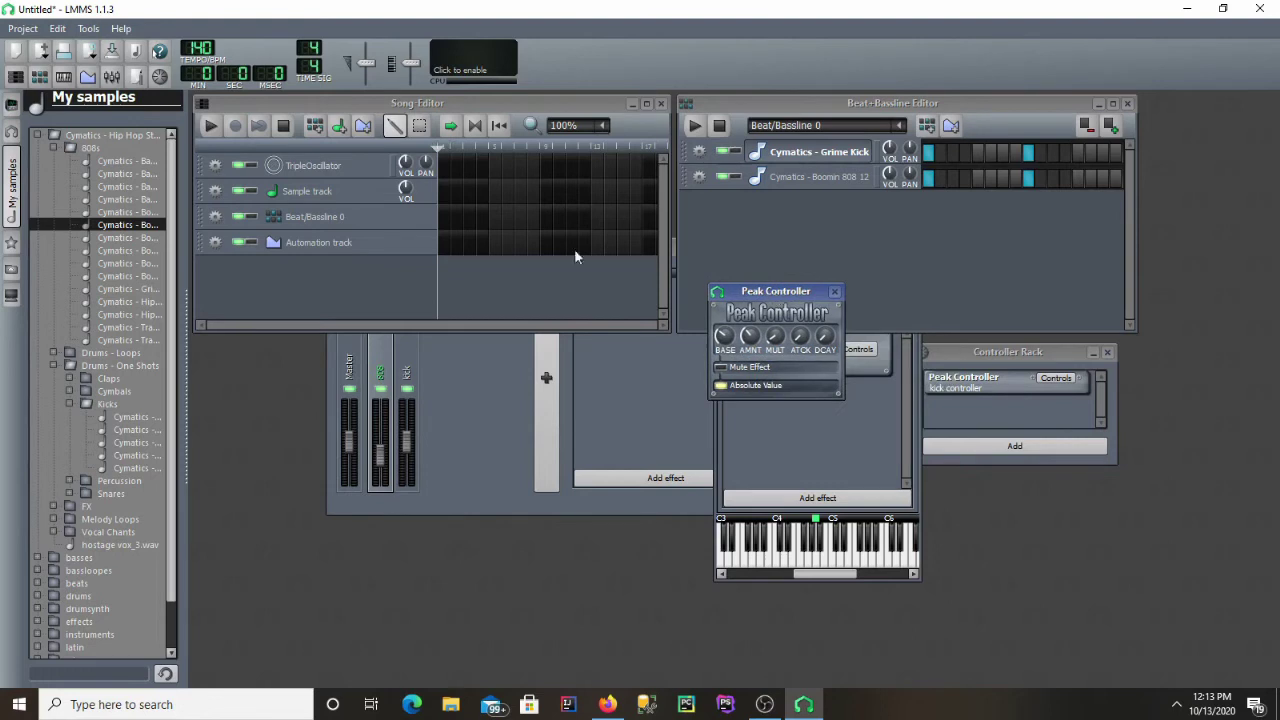
left_click(693, 127)
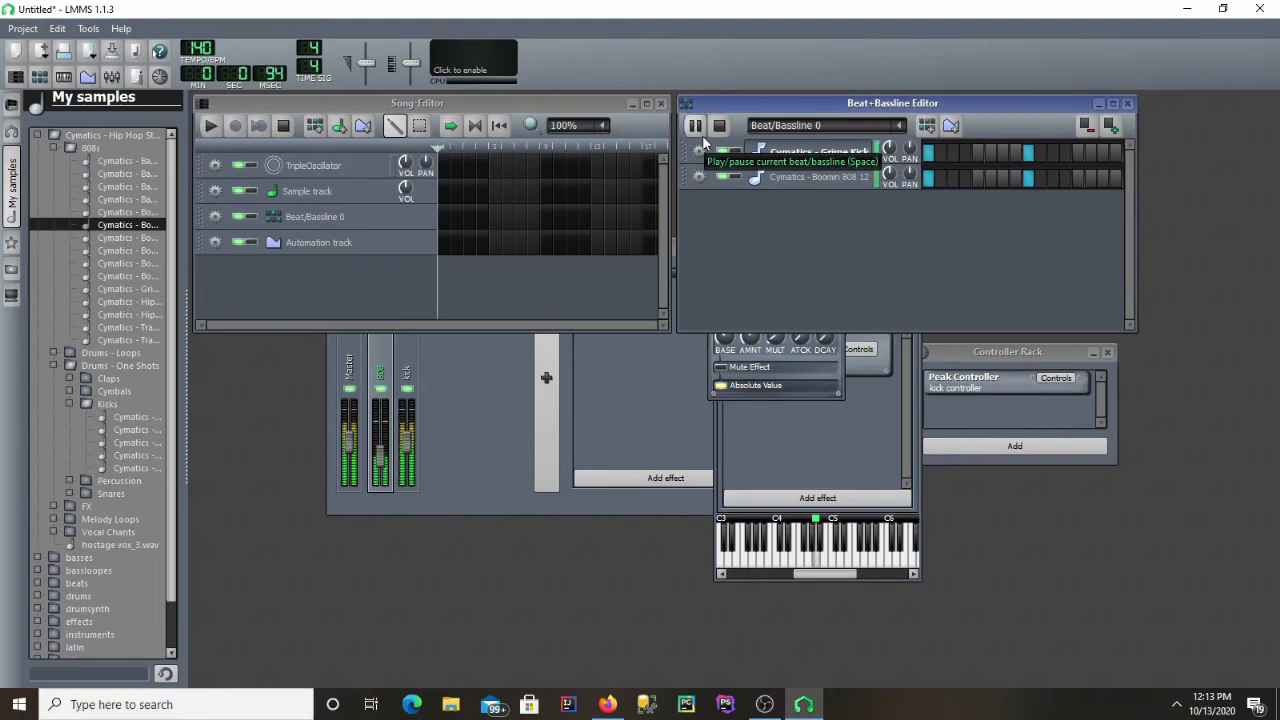
left_click(764, 352)
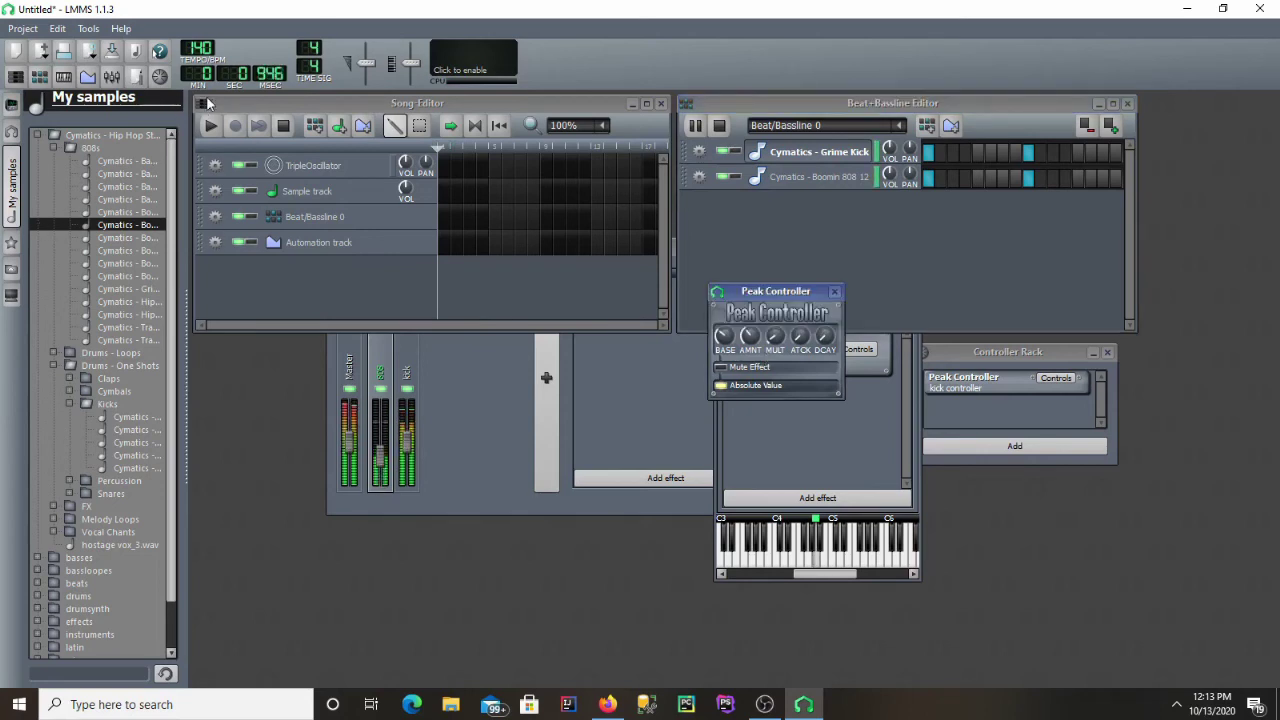
left_click(720, 128)
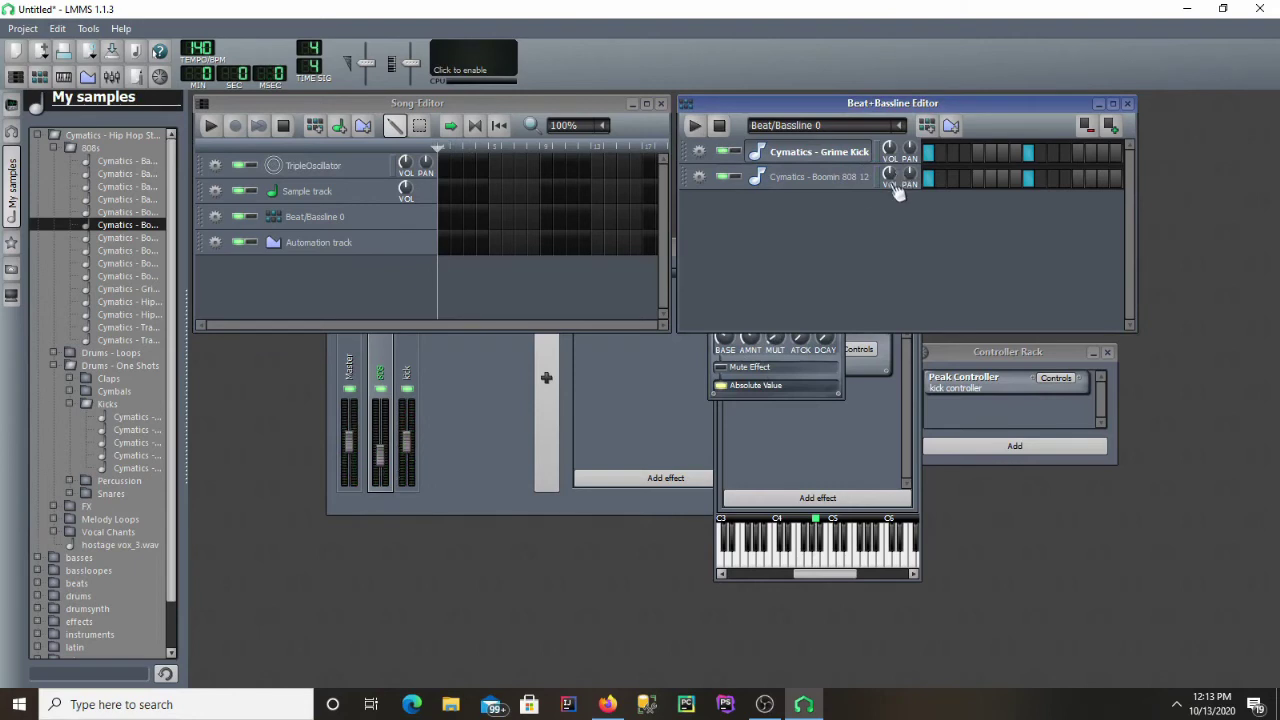
Turn up the hold and turn down the sustain of the Boomin 808's volume envelope, and close its instrument window
left_click(820, 180)
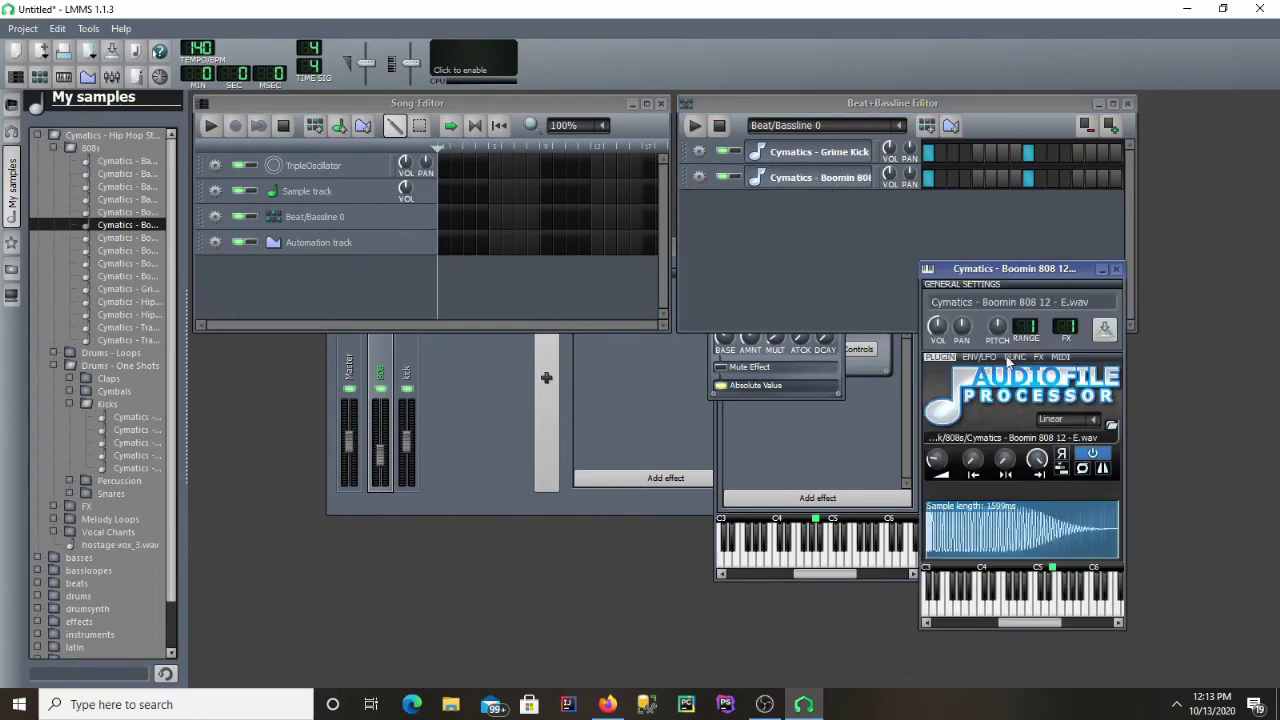
left_click_drag(966, 270, 844, 233)
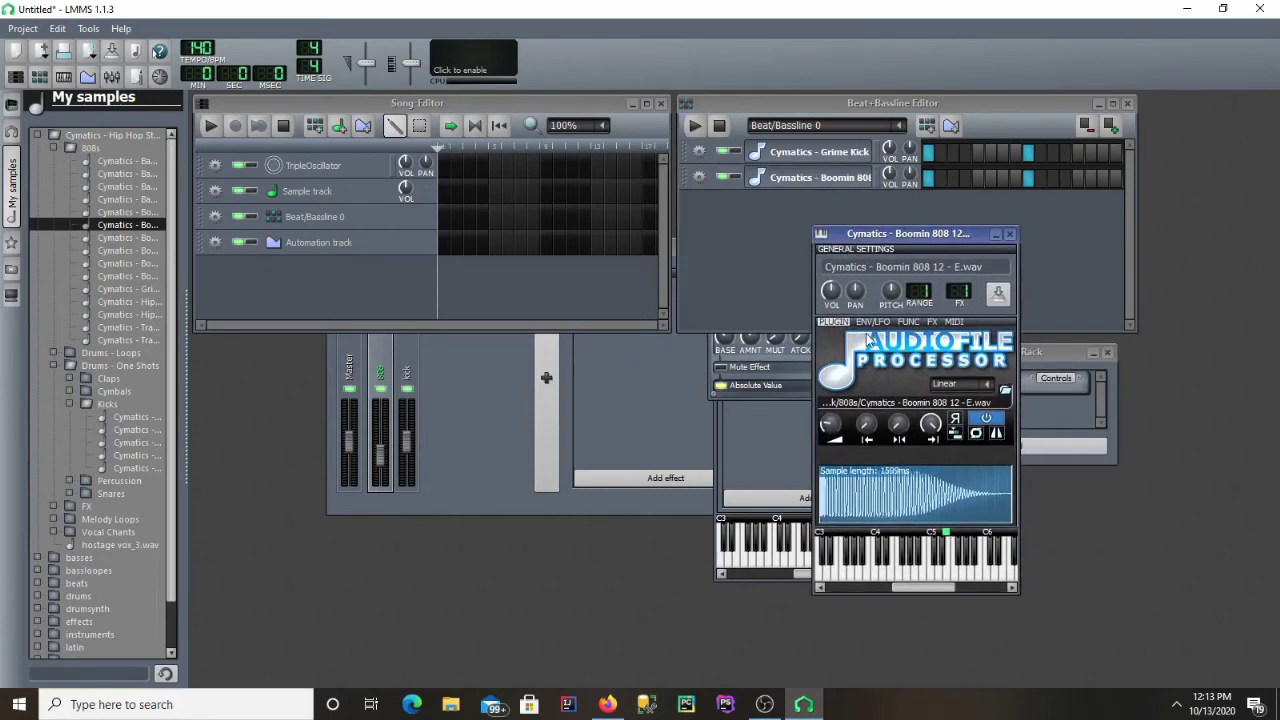
left_click(870, 321)
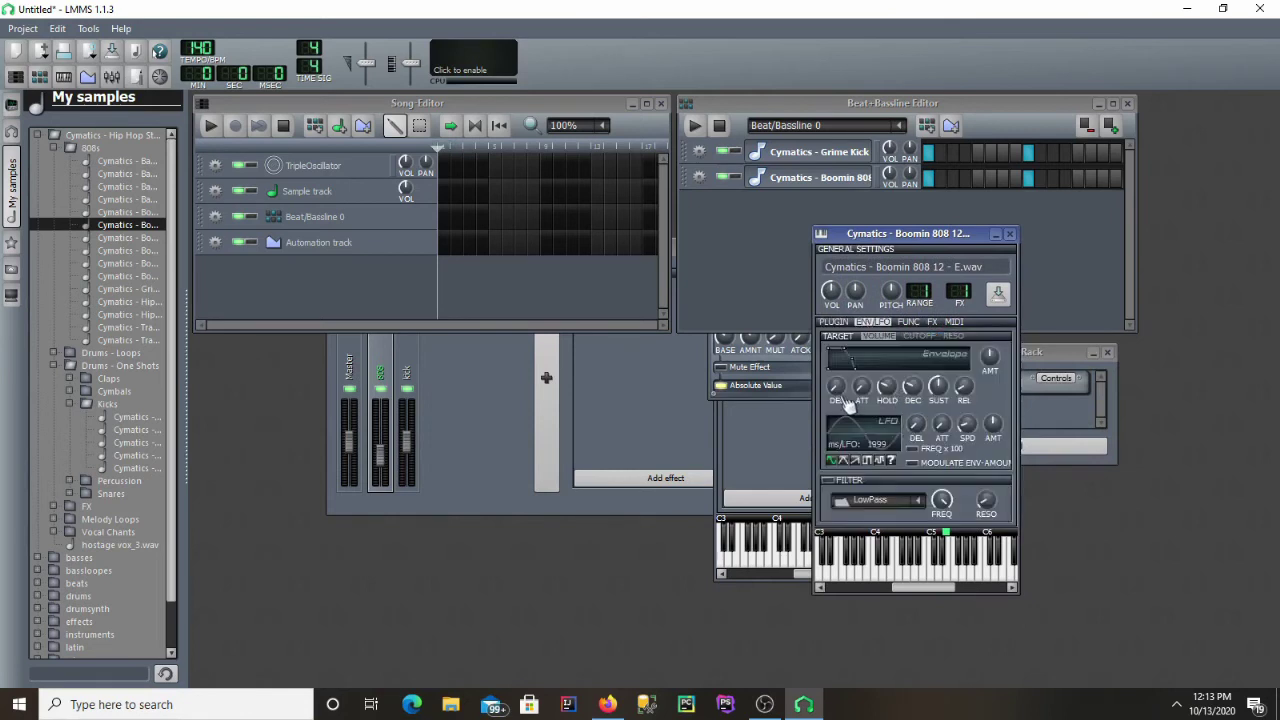
left_click_drag(888, 390, 888, 360)
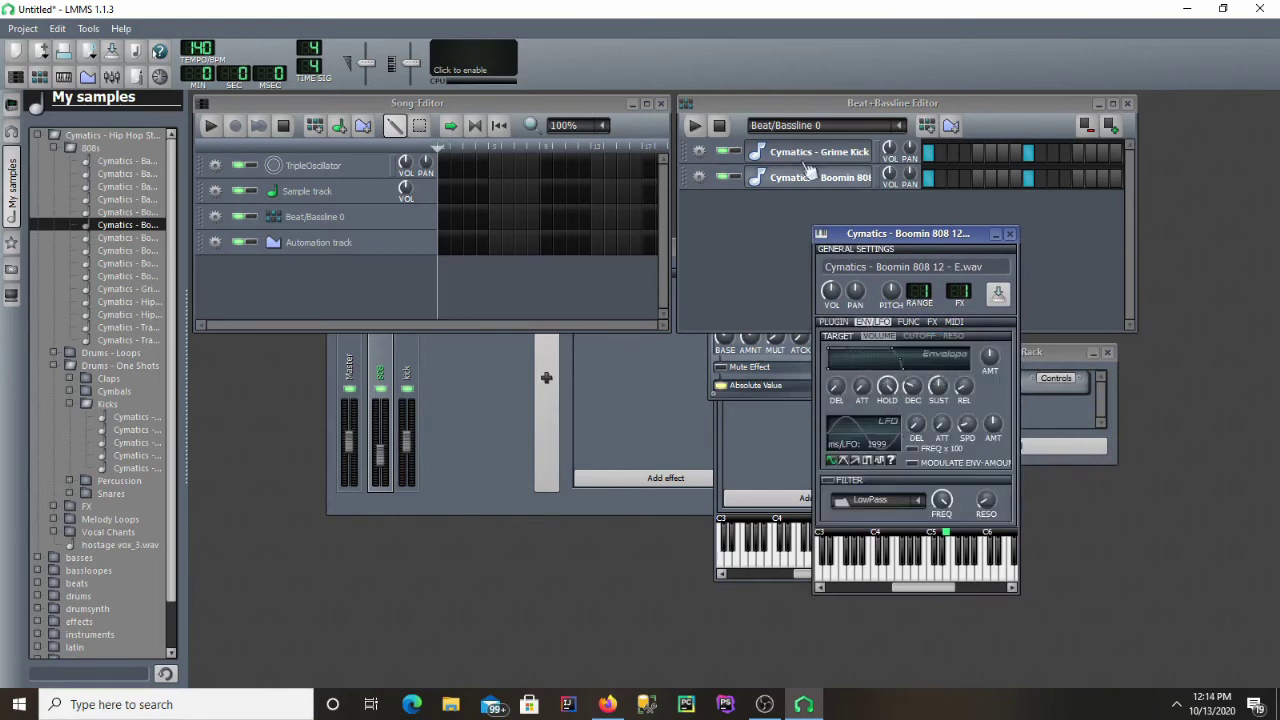
left_click(938, 387)
left_click(965, 390)
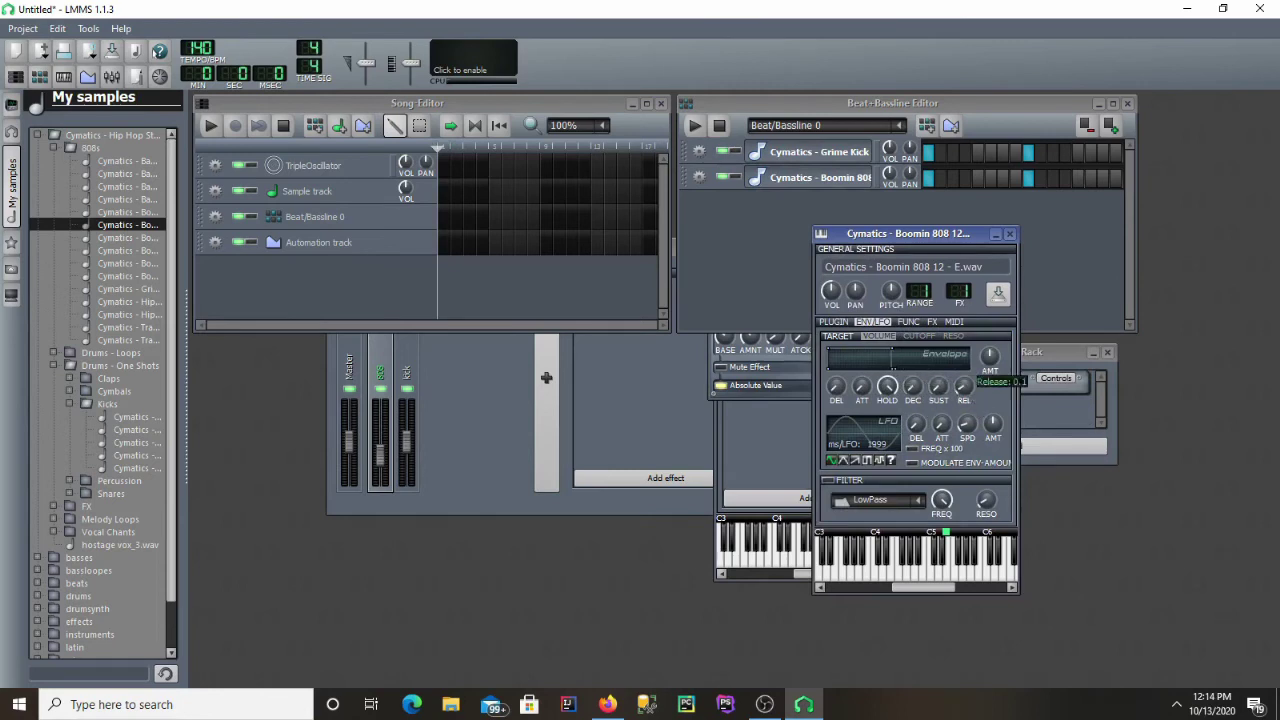
left_click(1009, 233)
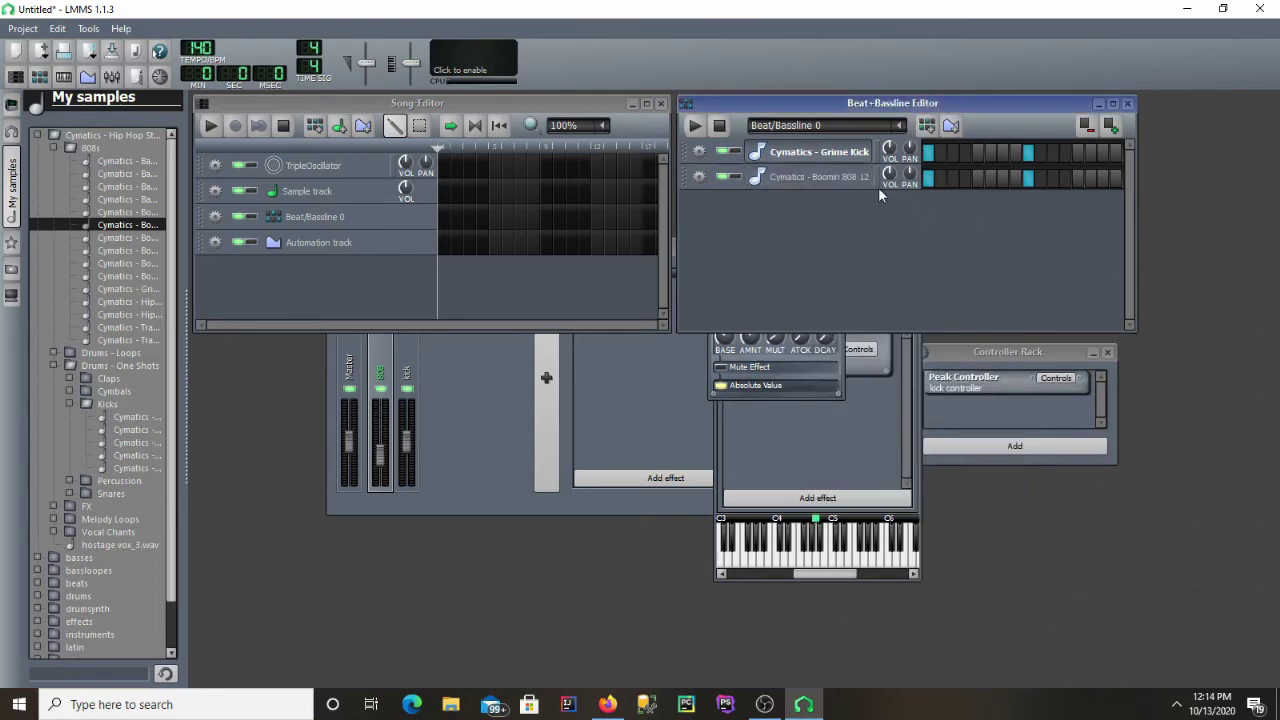
Lengthen both Boomin 808 notes to half a bar each in the Piano-Roll, and close it
right_click(955, 190)
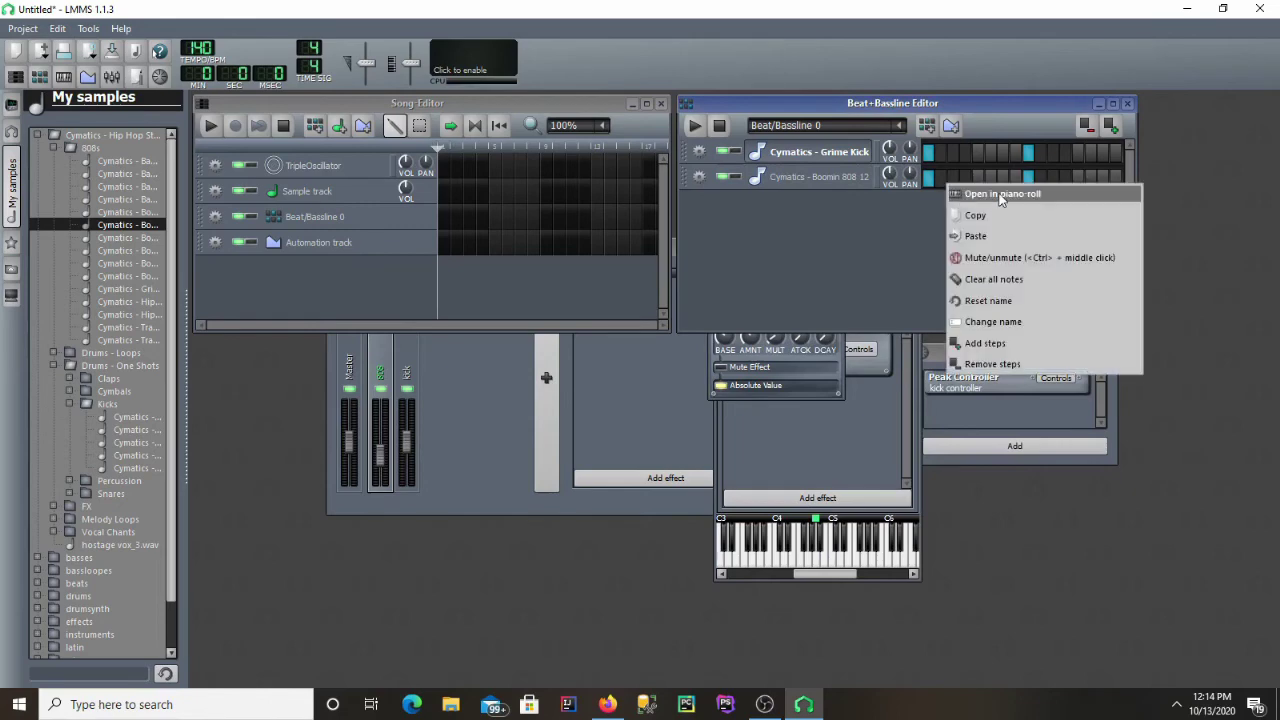
left_click(1000, 196)
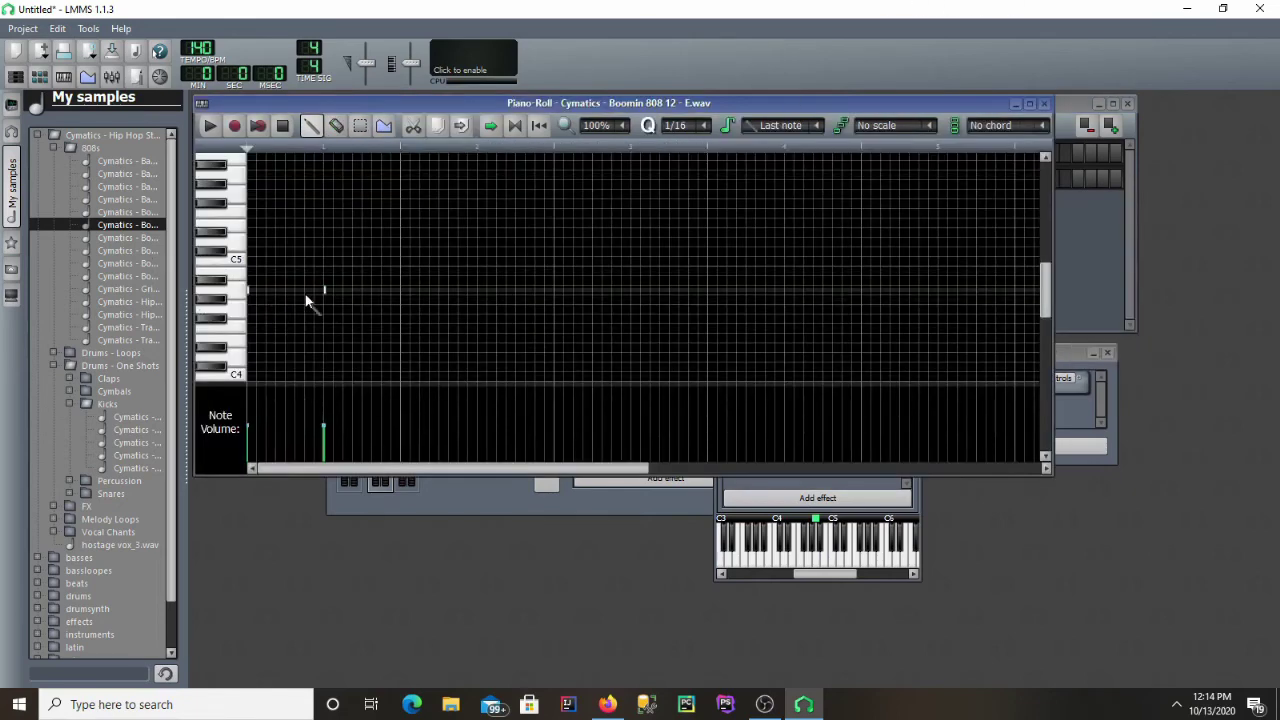
mouse_move(268, 291)
left_mouse_down()
mouse_move(256, 303)
mouse_move(325, 297)
left_mouse_up()
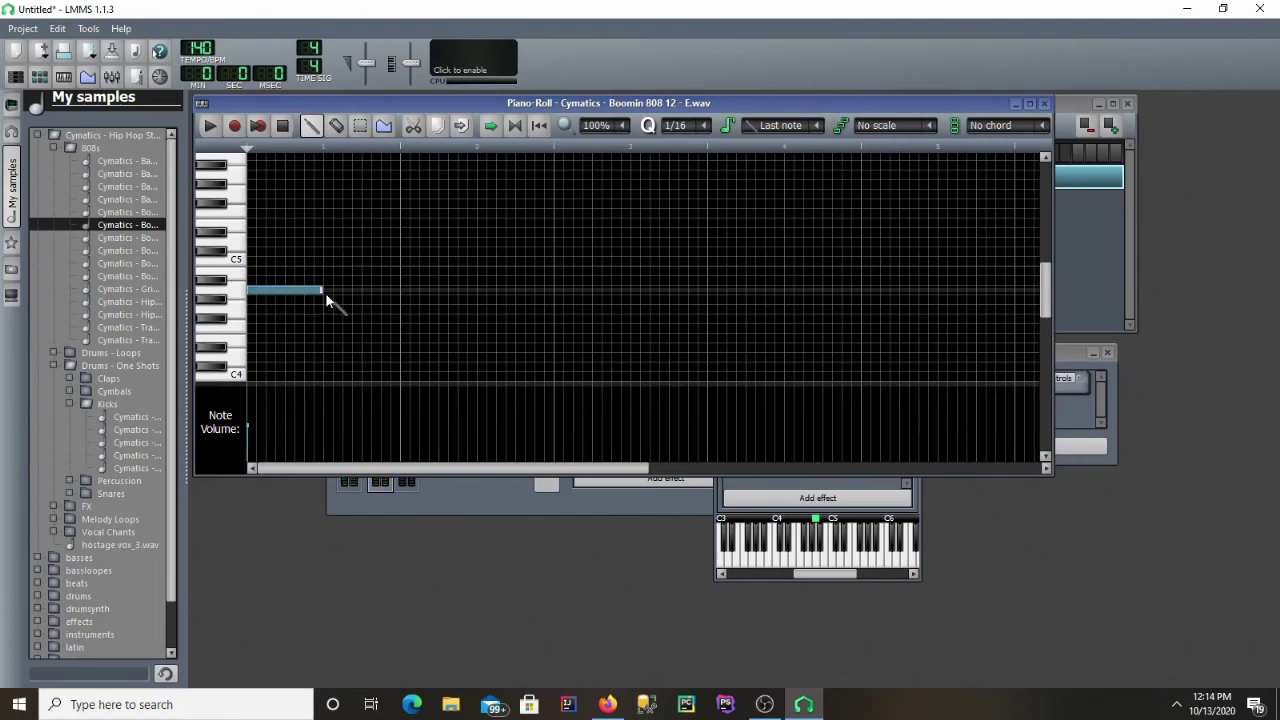
left_click(325, 292)
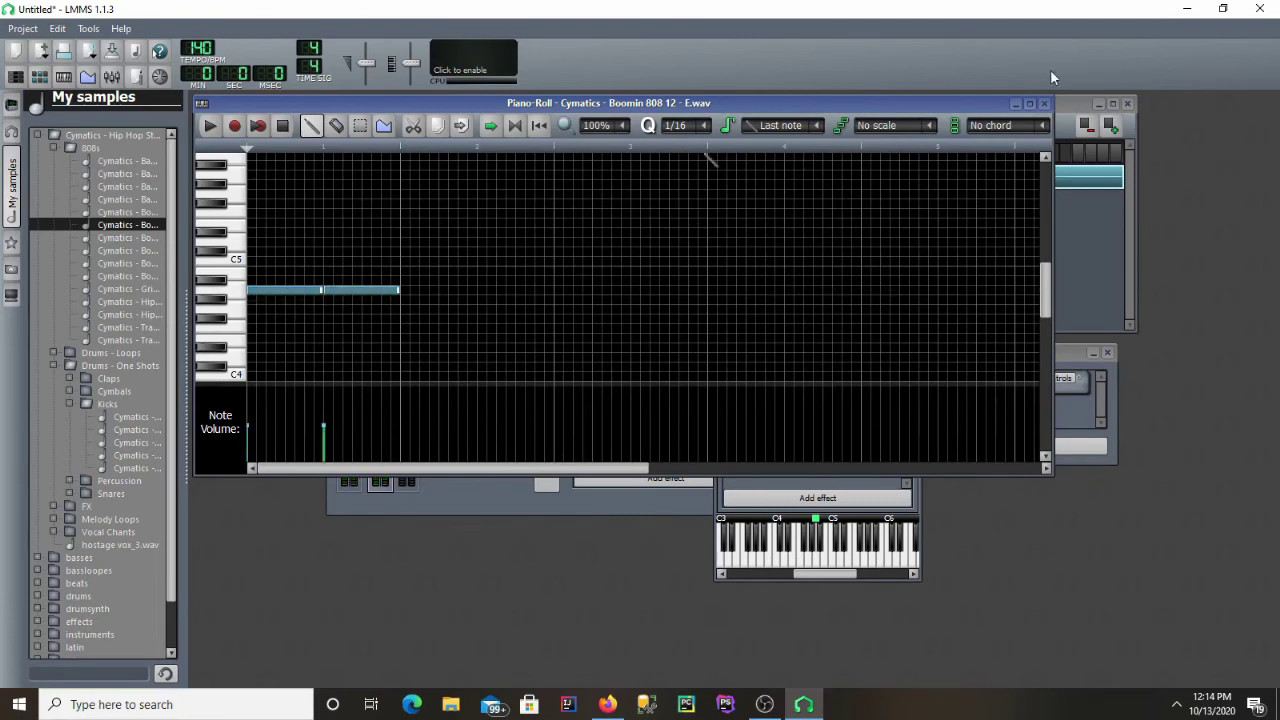
left_click(1044, 104)
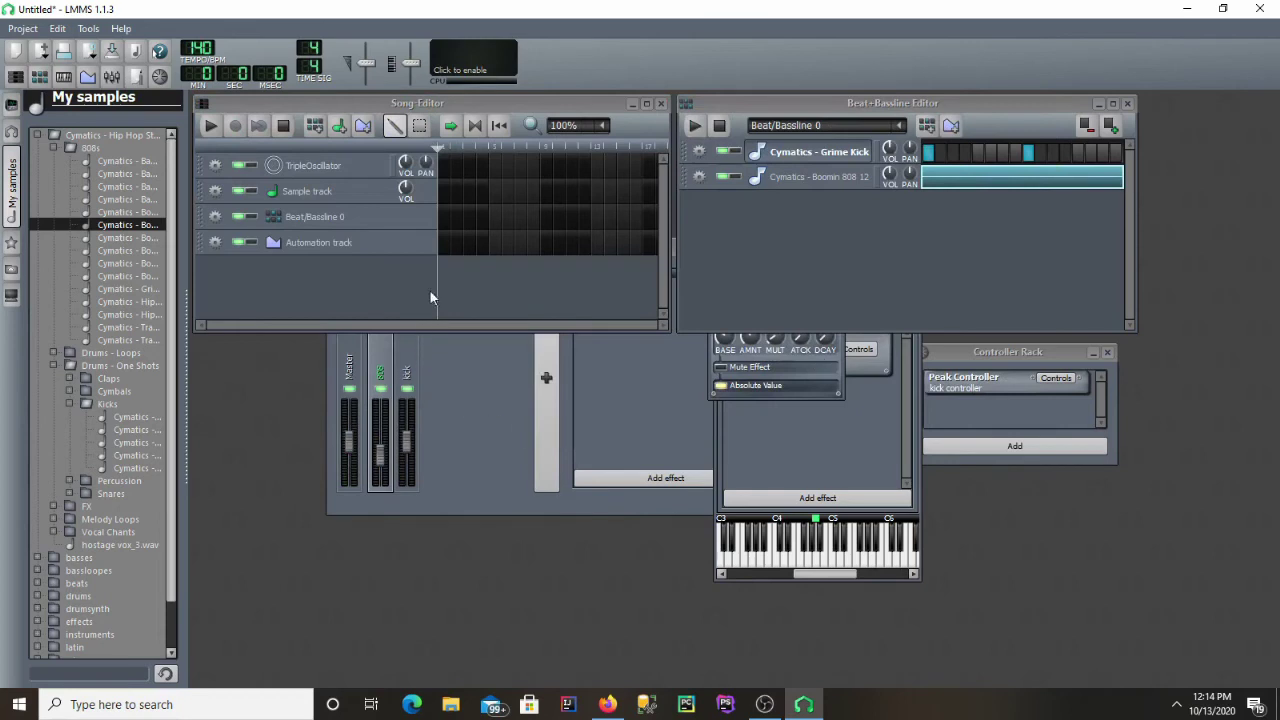
Raise the kick Peak Controller's base value to the knob's midpoint while the beat plays, and stop playback
left_click(880, 438)
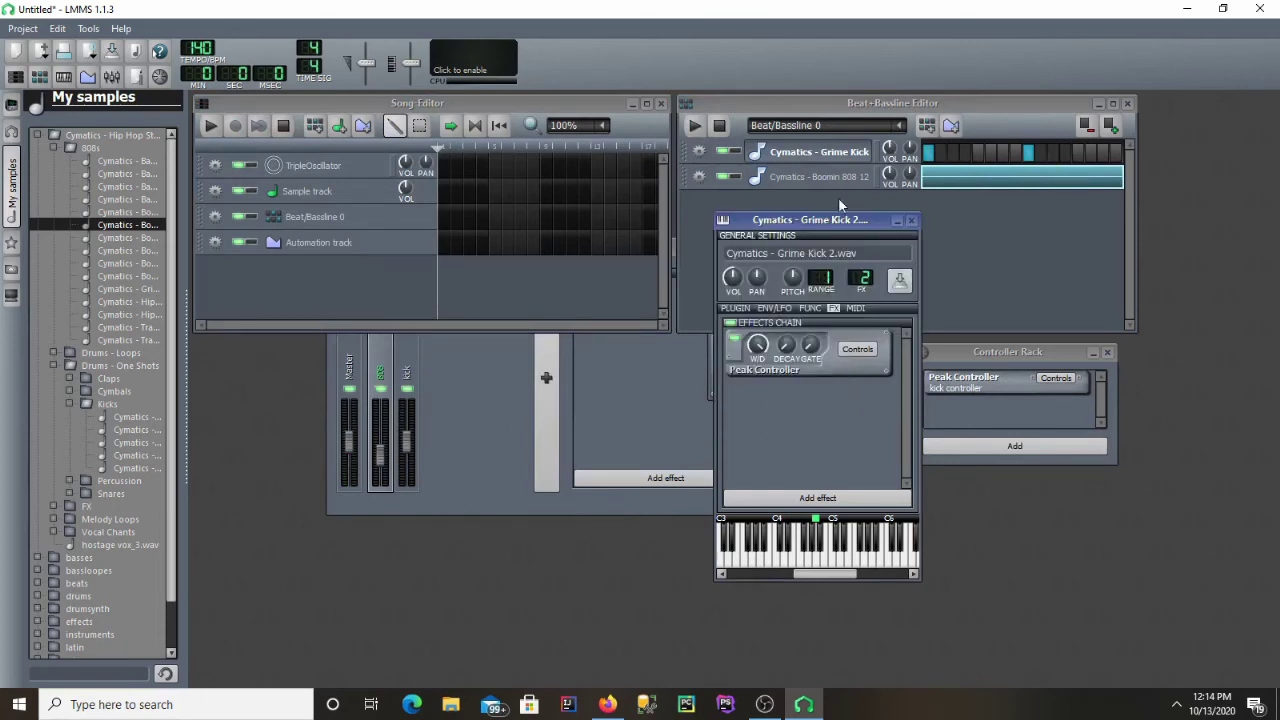
left_click(694, 127)
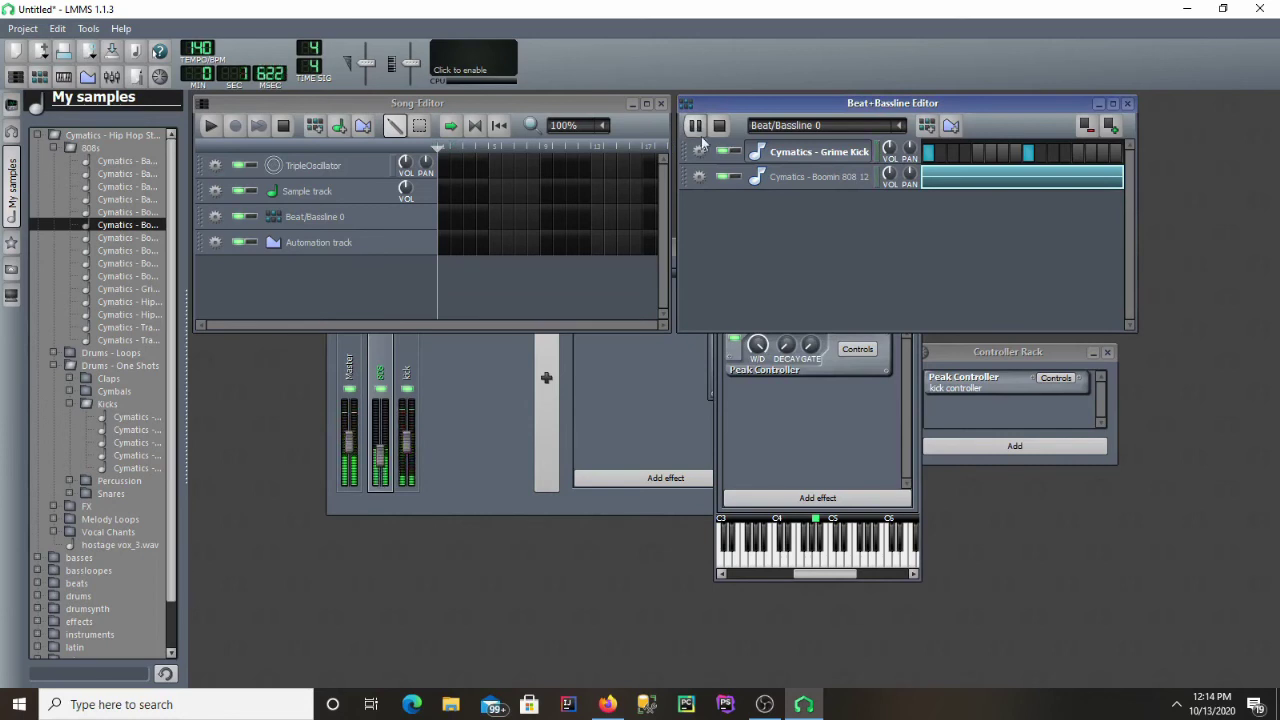
left_click(878, 374)
left_click(860, 349)
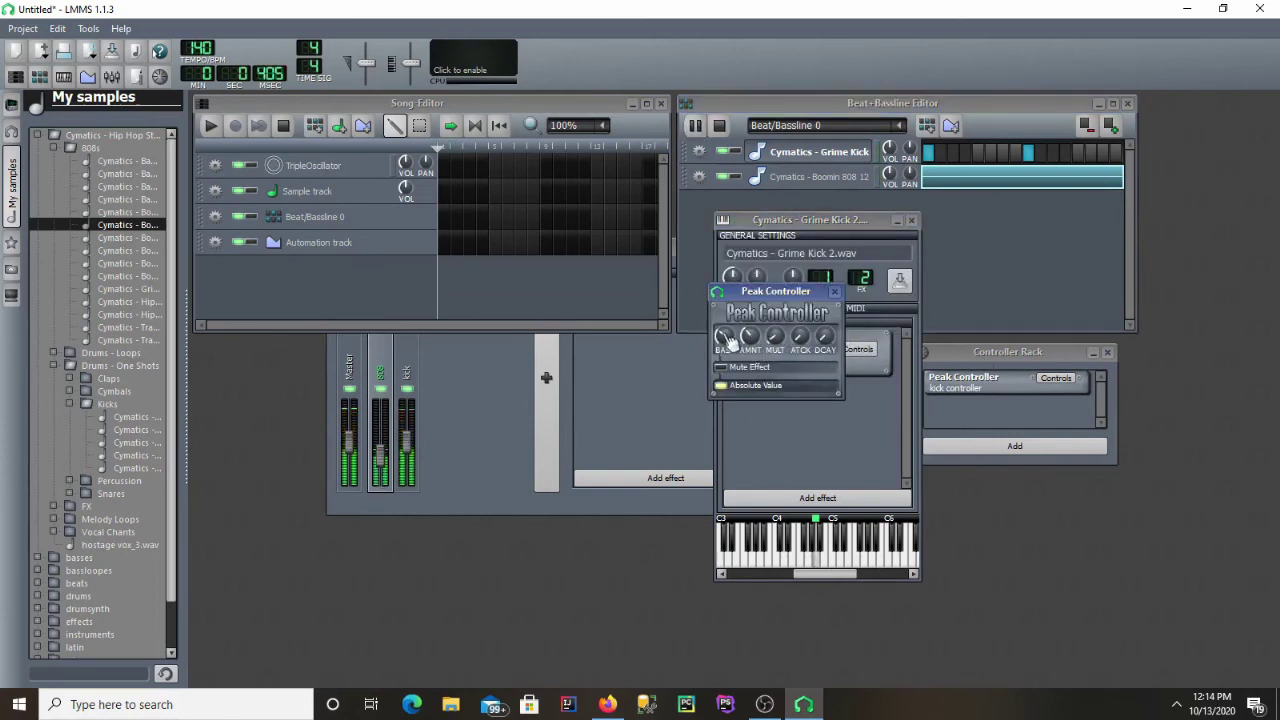
left_click_drag(729, 339, 730, 340)
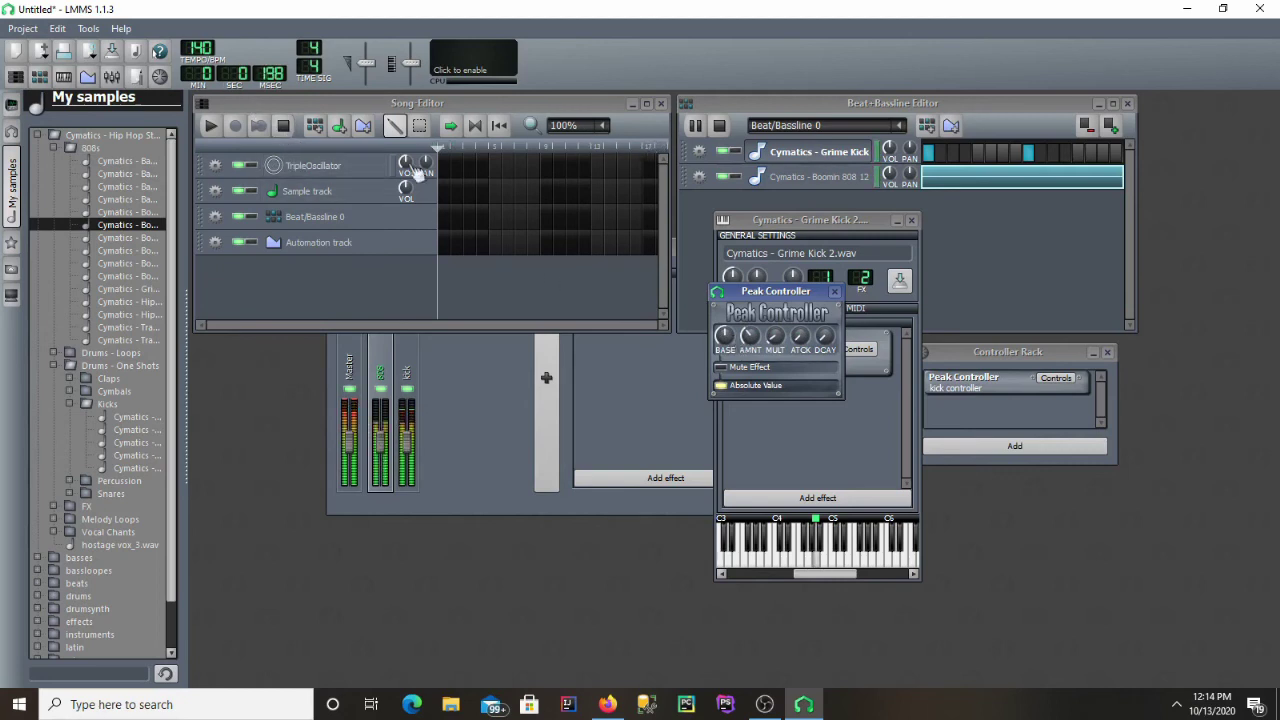
left_click(716, 129)
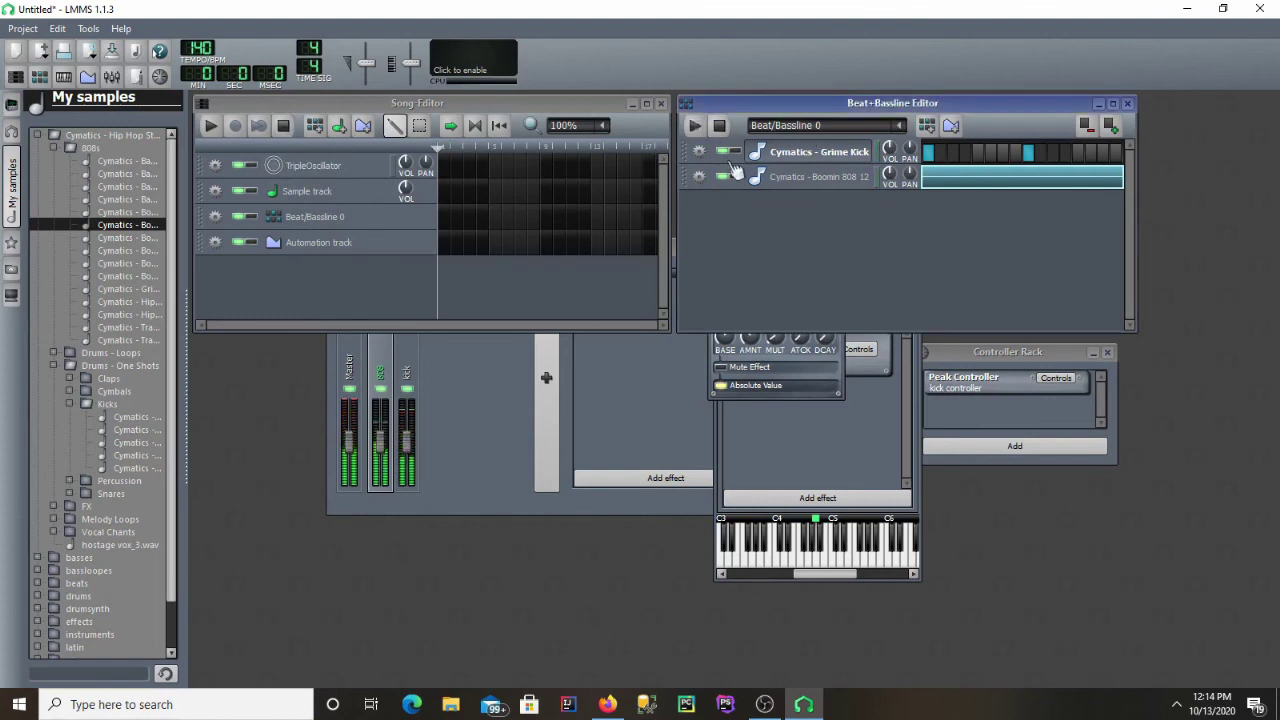